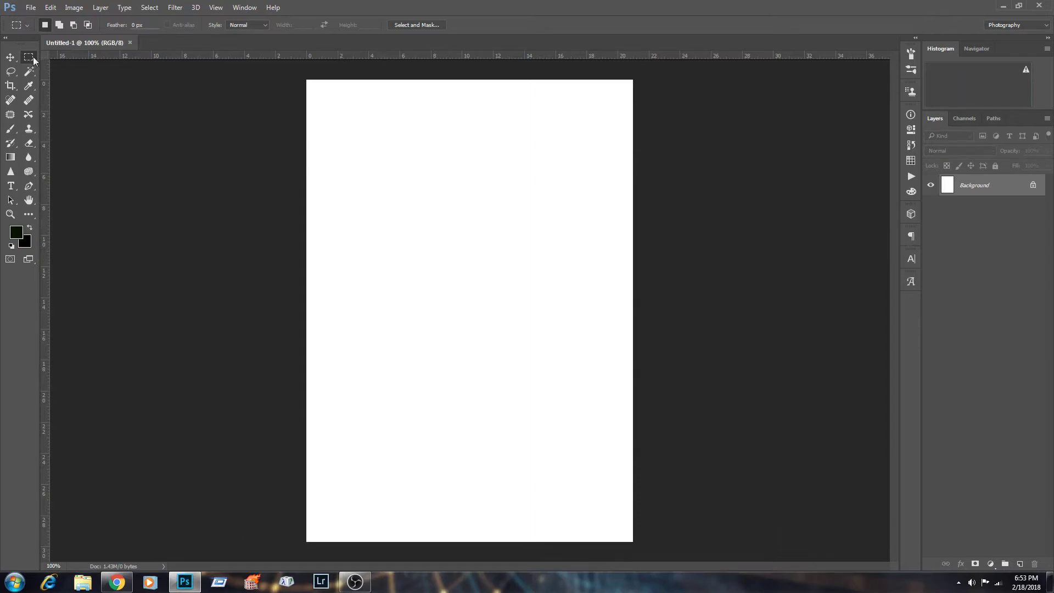
- Draw a rectangular marquee about 15.36 × 10.23 cm across the page's upper half
{"action": "left_click_drag", "start_coordinate": [332, 175], "coordinate": [626, 276]}
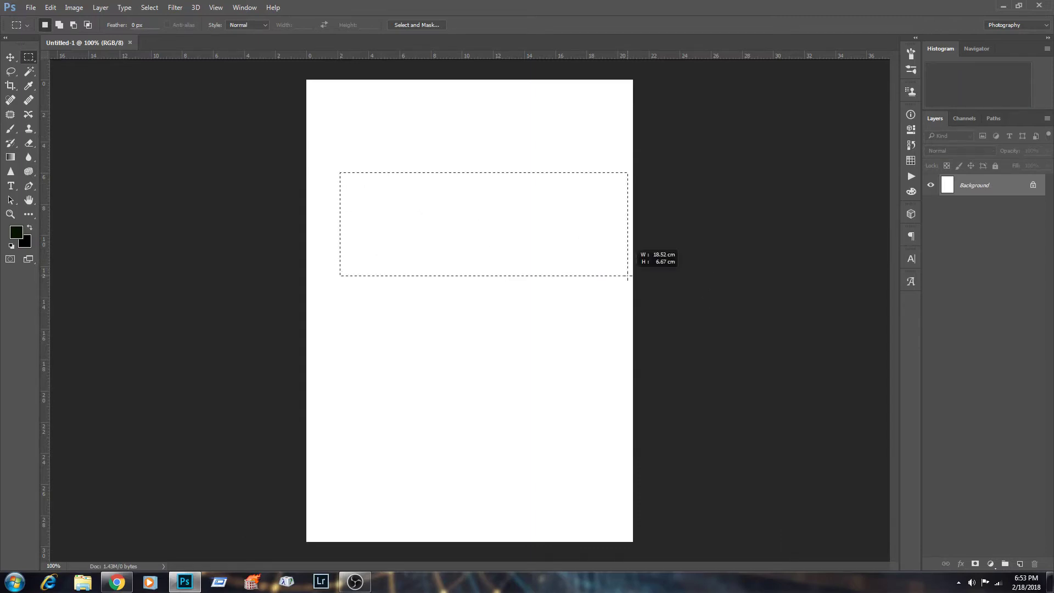
{"action": "left_click_drag", "start_coordinate": [345, 172], "coordinate": [584, 328]}
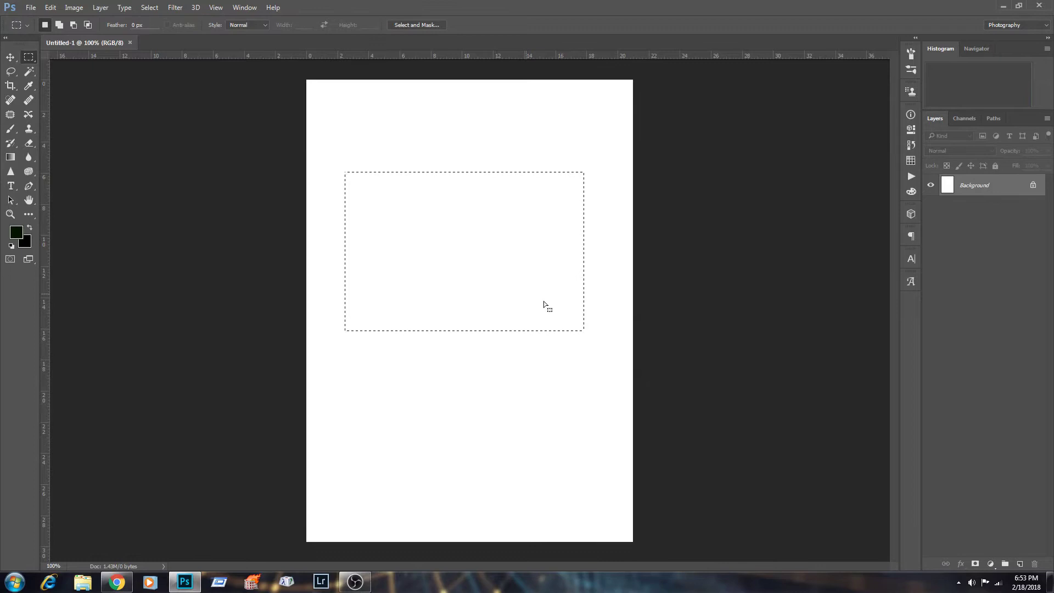
- Add Layer 1 and fill the rectangle with the dark green foreground colour using Edit > Fill
{"action": "left_click", "coordinate": [1019, 563]}
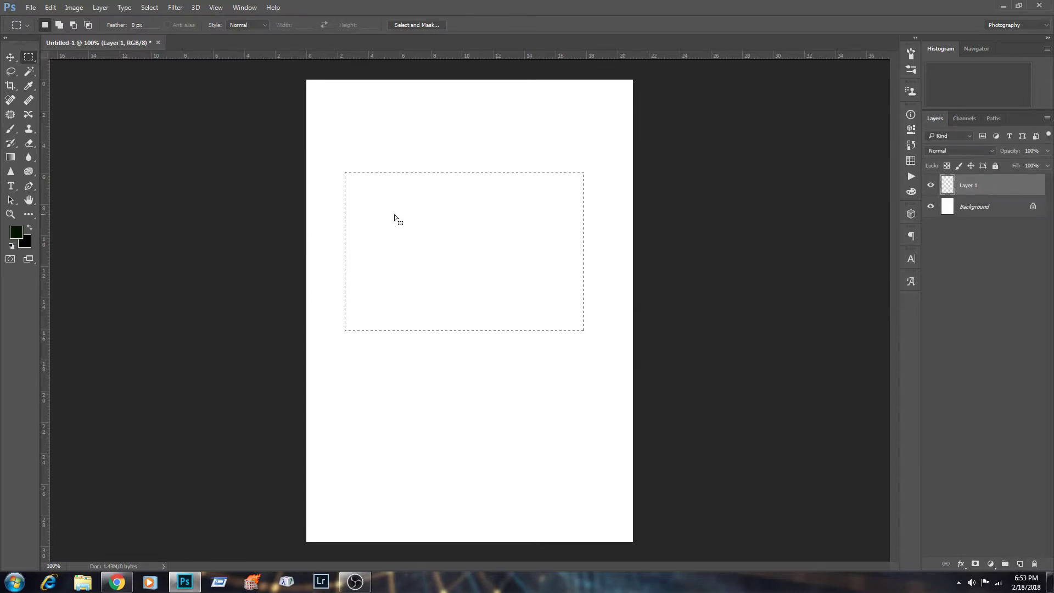
{"action": "left_click", "coordinate": [50, 7]}
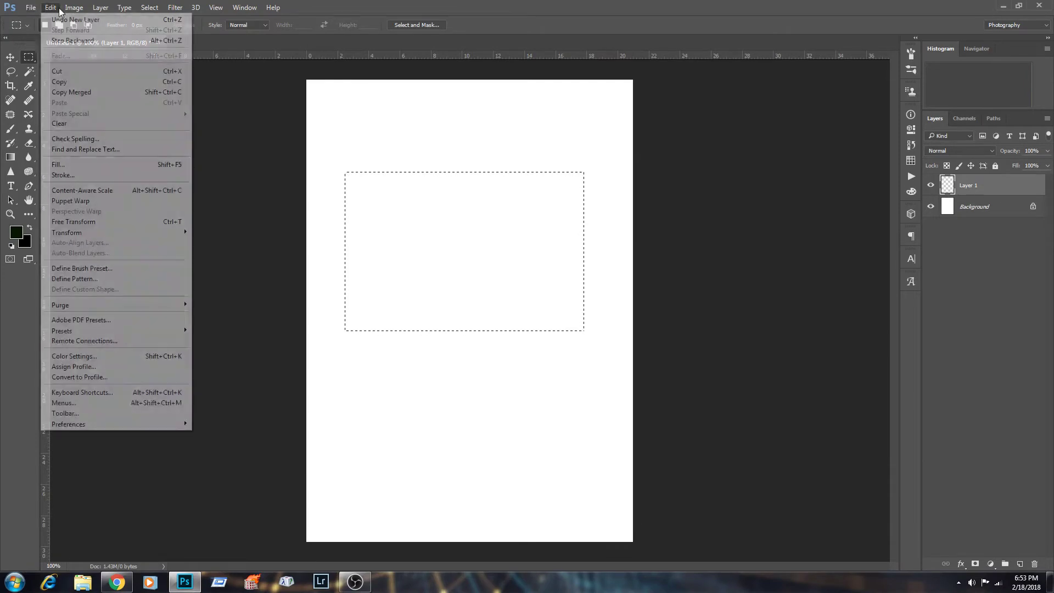
{"action": "left_click", "coordinate": [63, 170]}
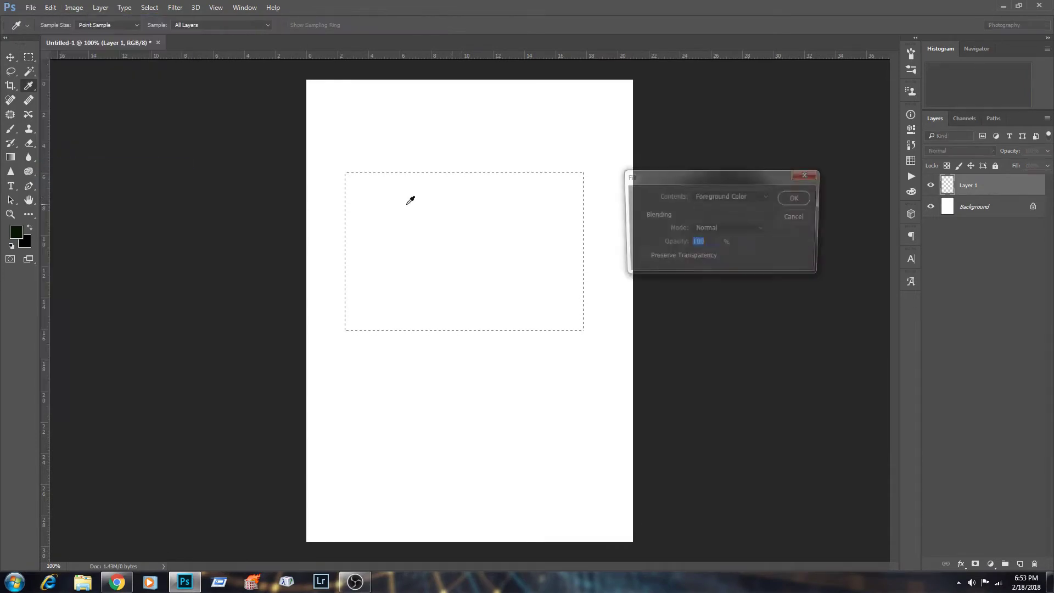
{"action": "left_click", "coordinate": [762, 198]}
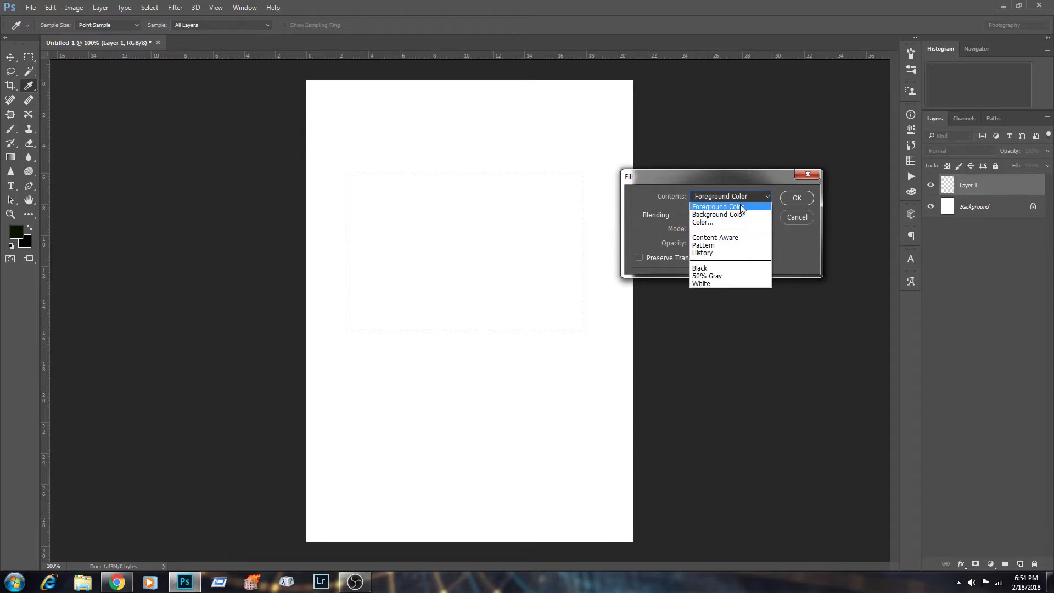
{"action": "left_click", "coordinate": [742, 206]}
{"action": "left_click", "coordinate": [798, 199]}
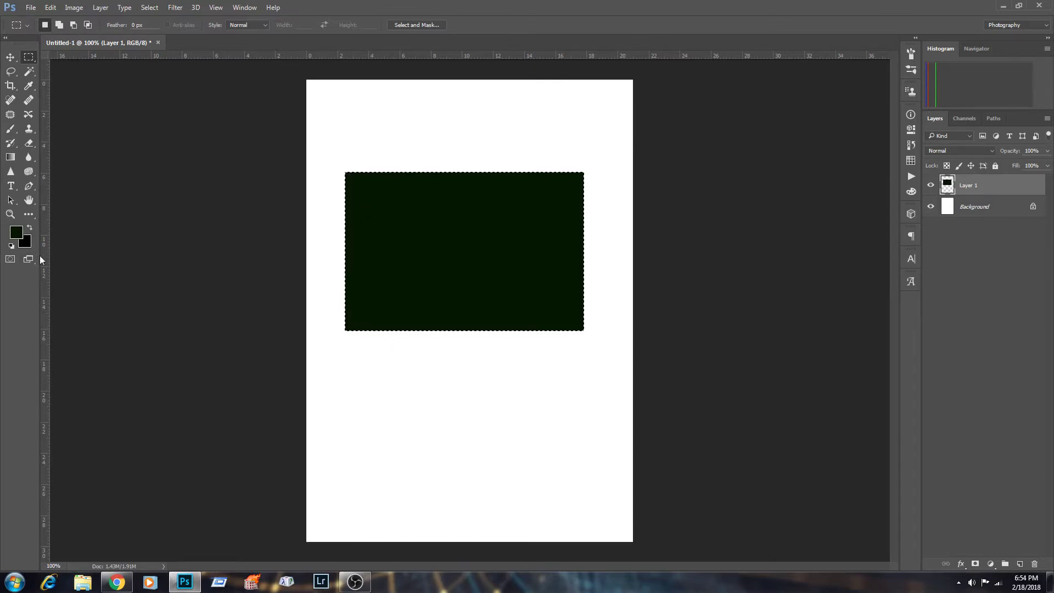
- Set the foreground colour to bright blue, hex 3600ff
{"action": "left_click", "coordinate": [17, 234]}
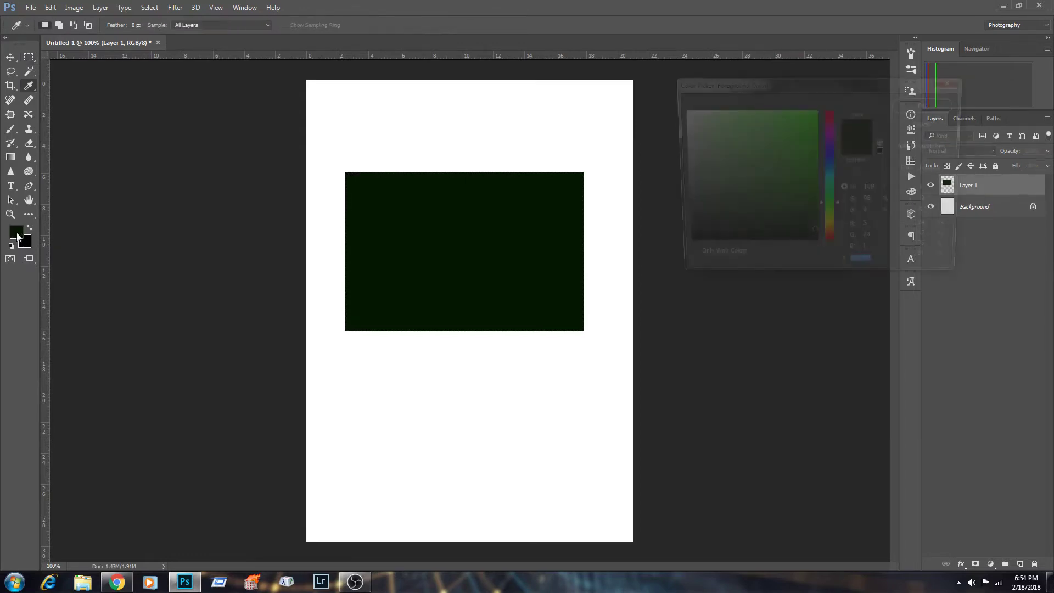
{"action": "left_click", "coordinate": [818, 109]}
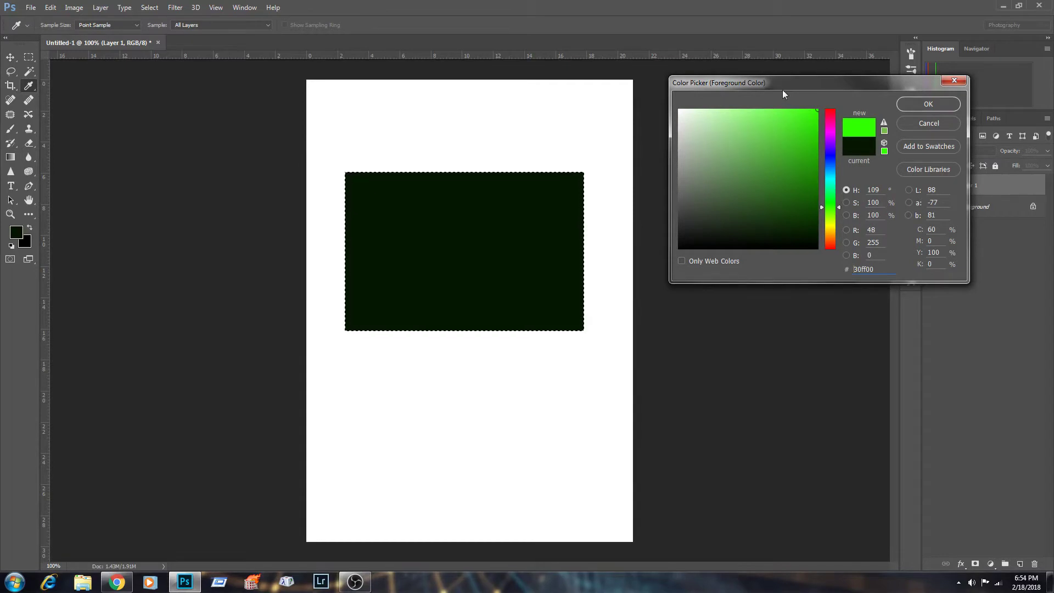
{"action": "mouse_move", "coordinate": [835, 144]}
{"action": "left_mouse_down"}
{"action": "mouse_move", "coordinate": [832, 134]}
{"action": "mouse_move", "coordinate": [832, 152]}
{"action": "left_mouse_up"}
{"action": "left_click", "coordinate": [803, 141]}
{"action": "left_click", "coordinate": [817, 112]}
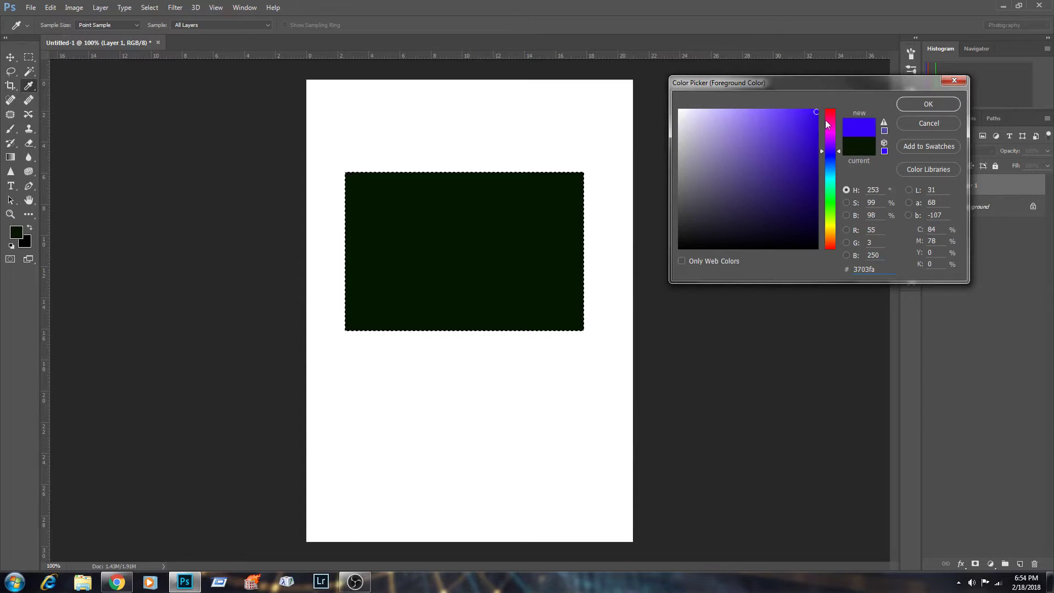
{"action": "left_click", "coordinate": [929, 104]}
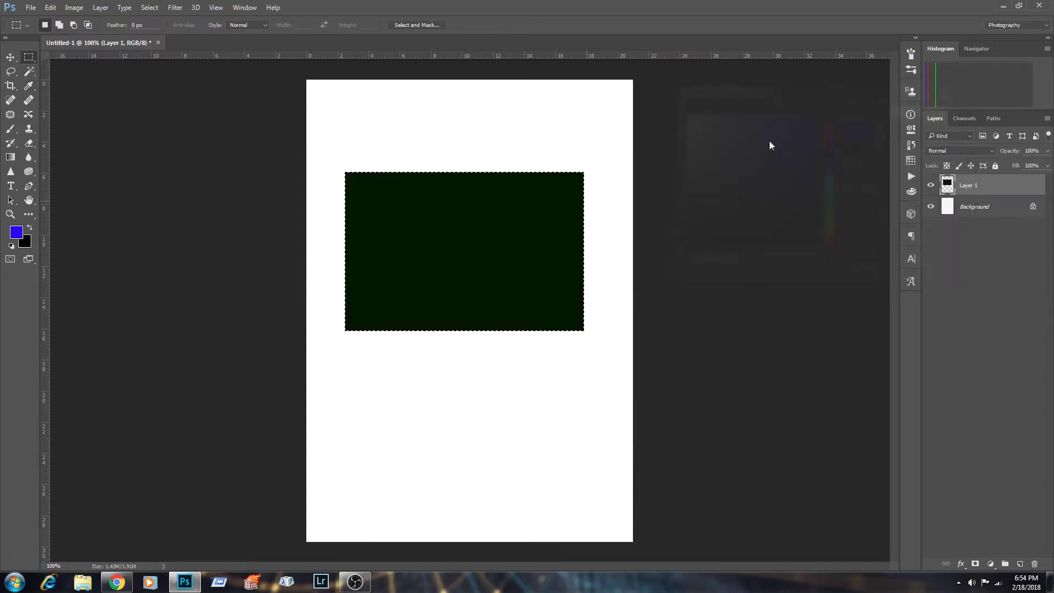
- Set the background colour to black, keeping the blue foreground unchanged
{"action": "left_click", "coordinate": [25, 242]}
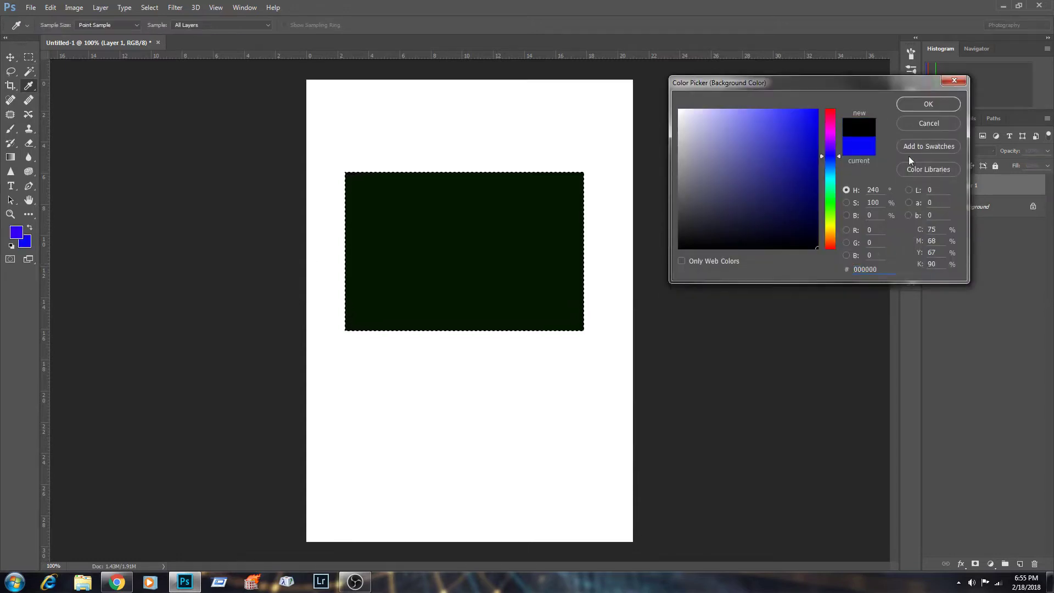
{"action": "left_click", "coordinate": [916, 103]}
{"action": "left_click", "coordinate": [16, 232]}
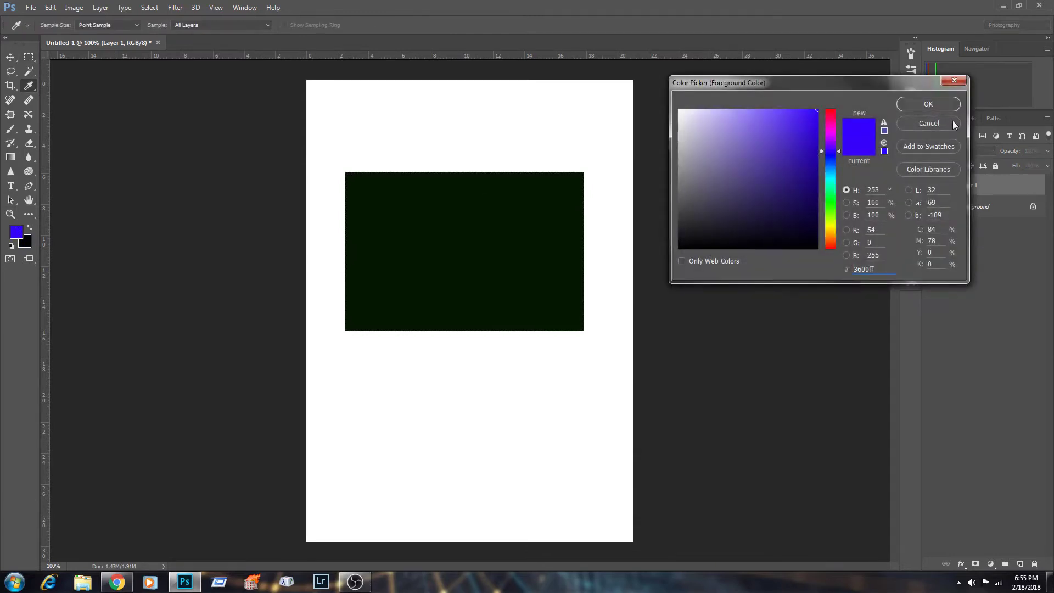
{"action": "left_click", "coordinate": [928, 104]}
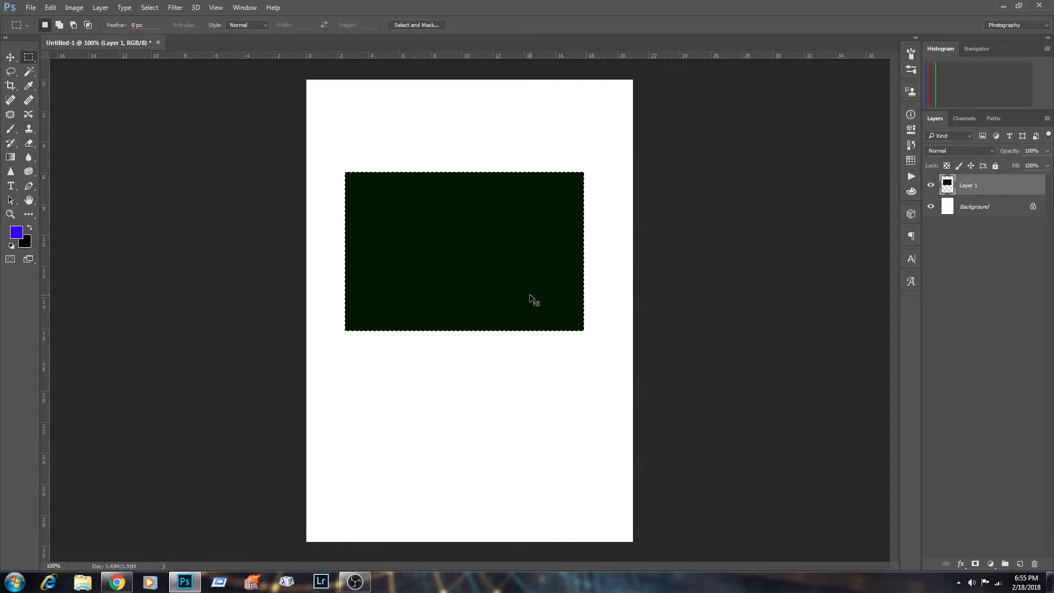
- Fill the rectangle black, try a blue fill, then refill it with black
{"action": "key", "text": "ctrl+BackSpace"}
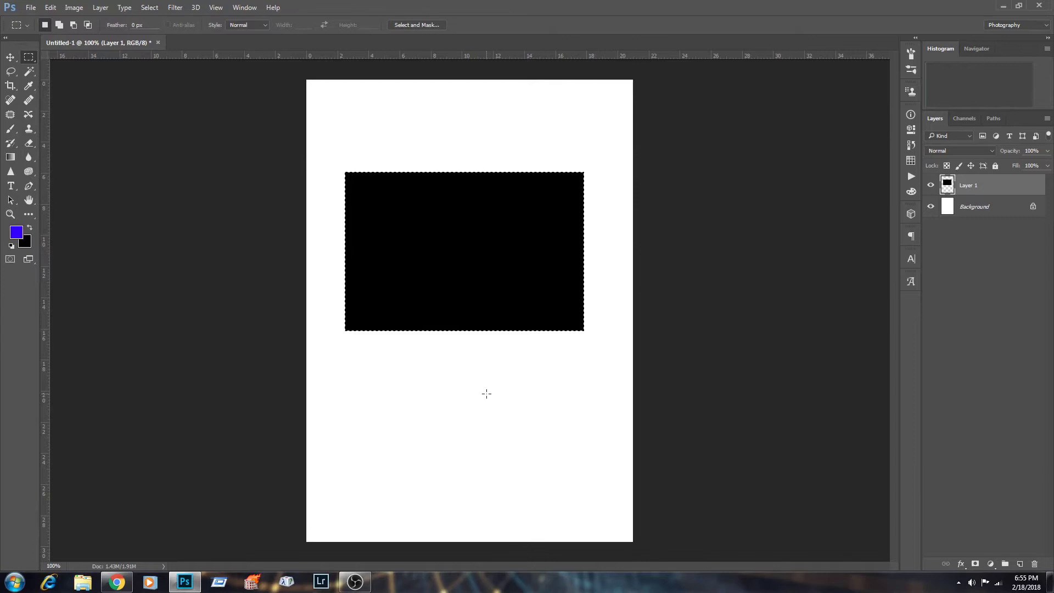
{"action": "key", "text": "alt"}
{"action": "key", "text": "alt+BackSpace"}
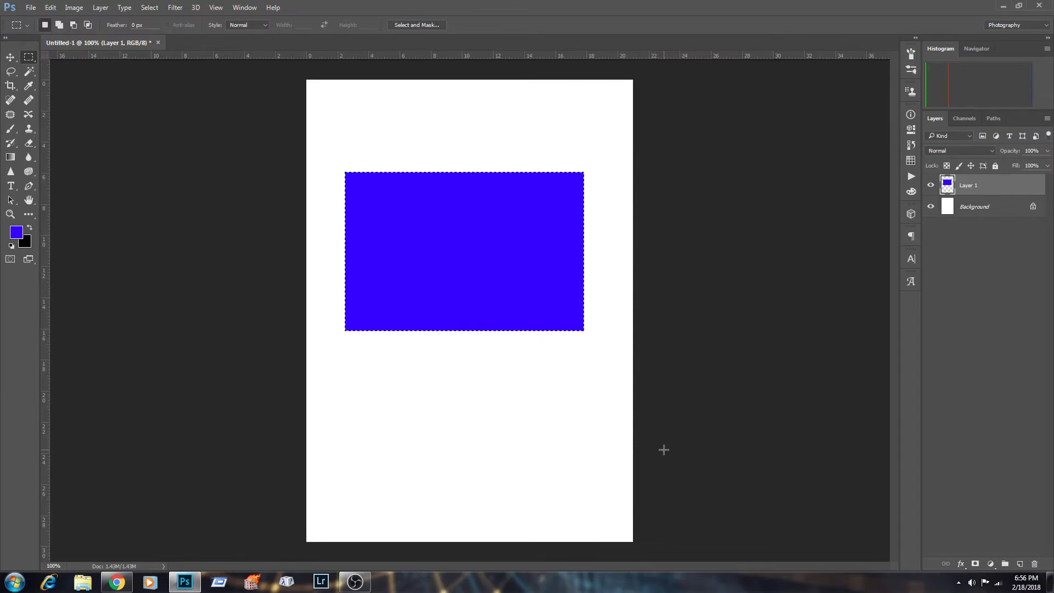
{"action": "key", "text": "ctrl+BackSpace"}
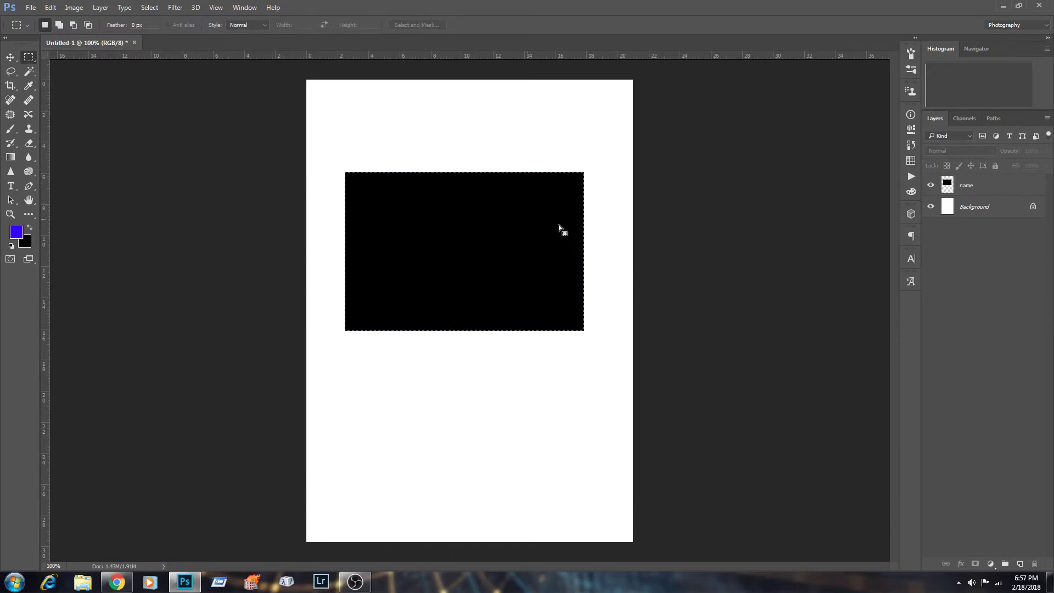
- Deselect and then reselect the rectangular selection
{"action": "left_click", "coordinate": [149, 8]}
{"action": "left_click", "coordinate": [160, 31]}
{"action": "left_click", "coordinate": [149, 7]}
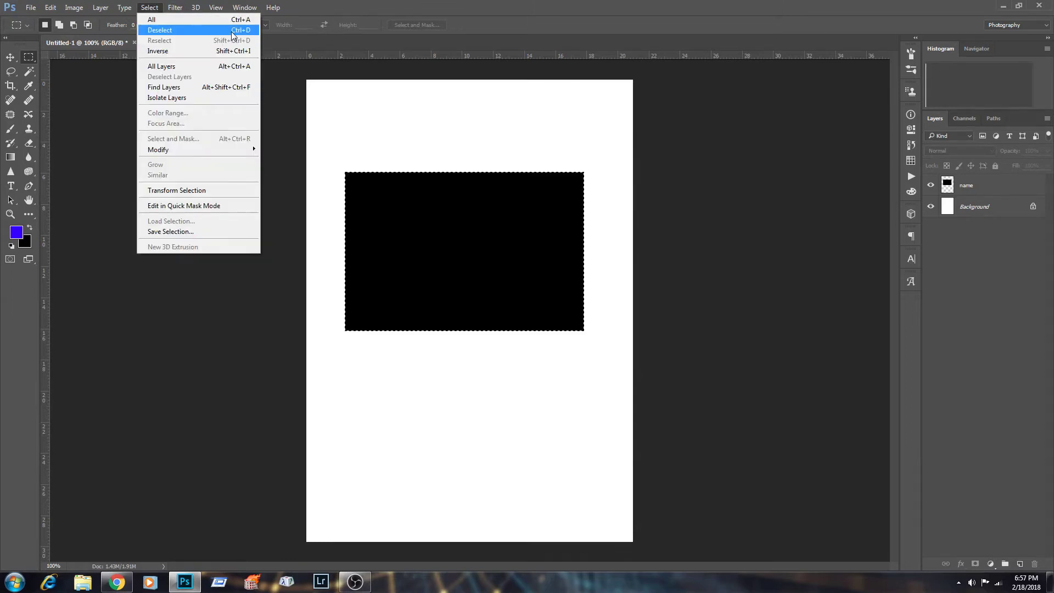
{"action": "left_click", "coordinate": [233, 37]}
- Draw a circular marquee with the Elliptical Marquee Tool over the rectangle's top
{"action": "right_click", "coordinate": [29, 57]}
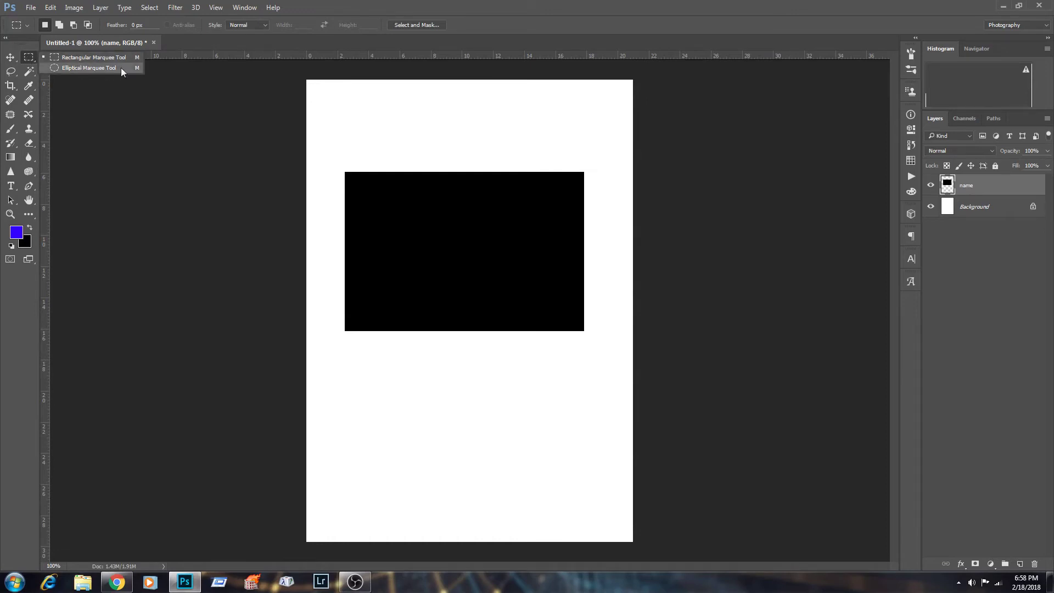
{"action": "left_click", "coordinate": [85, 68]}
{"action": "left_click_drag", "start_coordinate": [461, 247], "coordinate": [458, 297]}
{"action": "key", "text": "ctrl+z"}
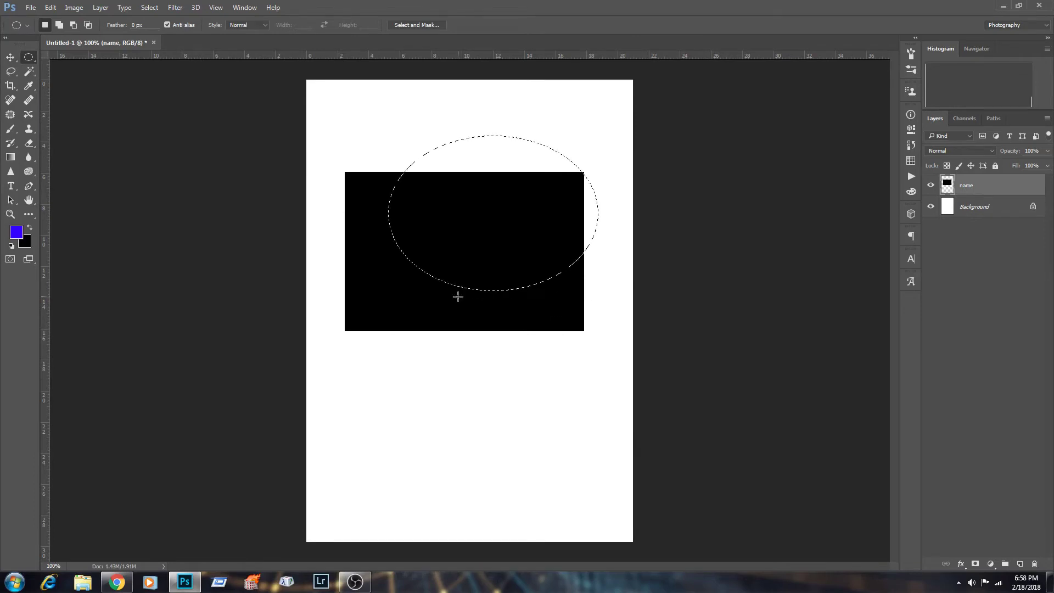
{"action": "left_click", "coordinate": [459, 297]}
{"action": "left_click_drag", "start_coordinate": [424, 229], "coordinate": [614, 471]}
{"action": "left_click_drag", "start_coordinate": [527, 294], "coordinate": [479, 235]}
- Add a new empty layer and name it '2'
{"action": "left_click", "coordinate": [1019, 564]}
{"action": "double_click", "coordinate": [969, 186]}
{"action": "type", "text": "2"}
{"action": "key", "text": "Return"}
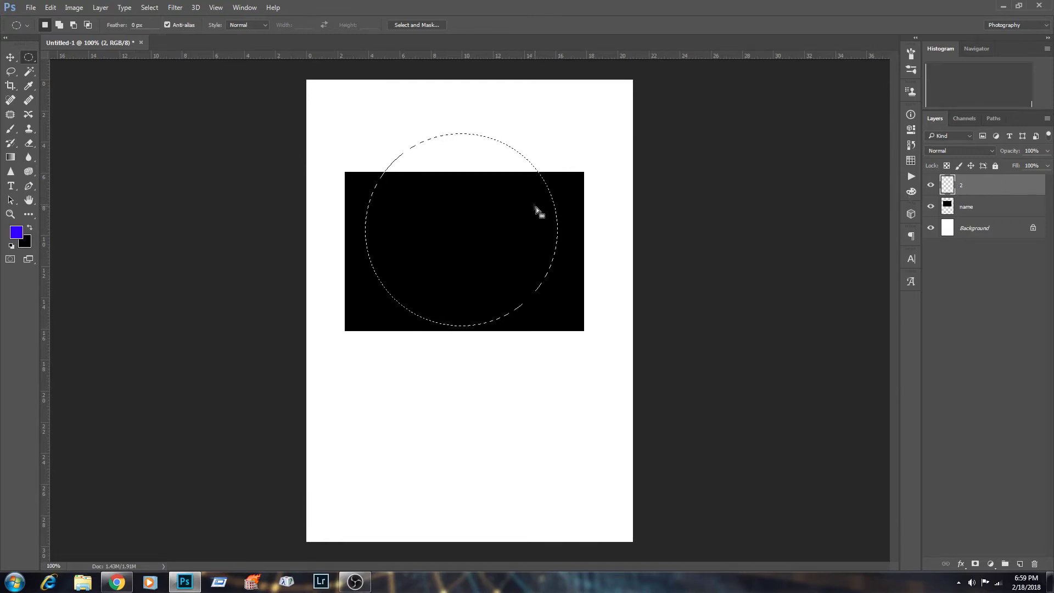
- Set the foreground to red ff0410, fill the circle with it, and deselect
{"action": "left_click", "coordinate": [16, 232]}
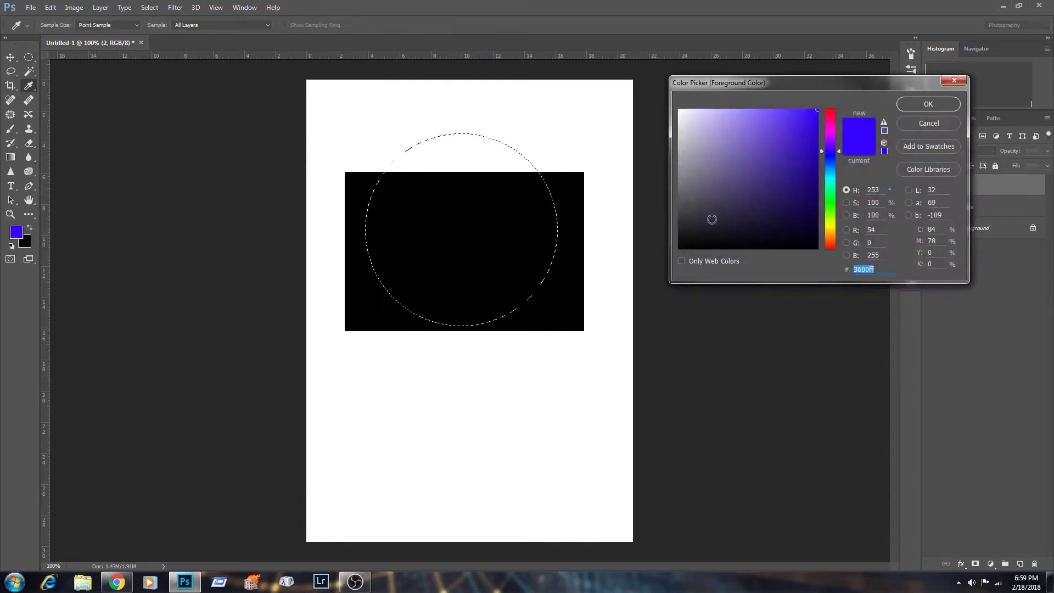
{"action": "type", "text": "ff0410"}
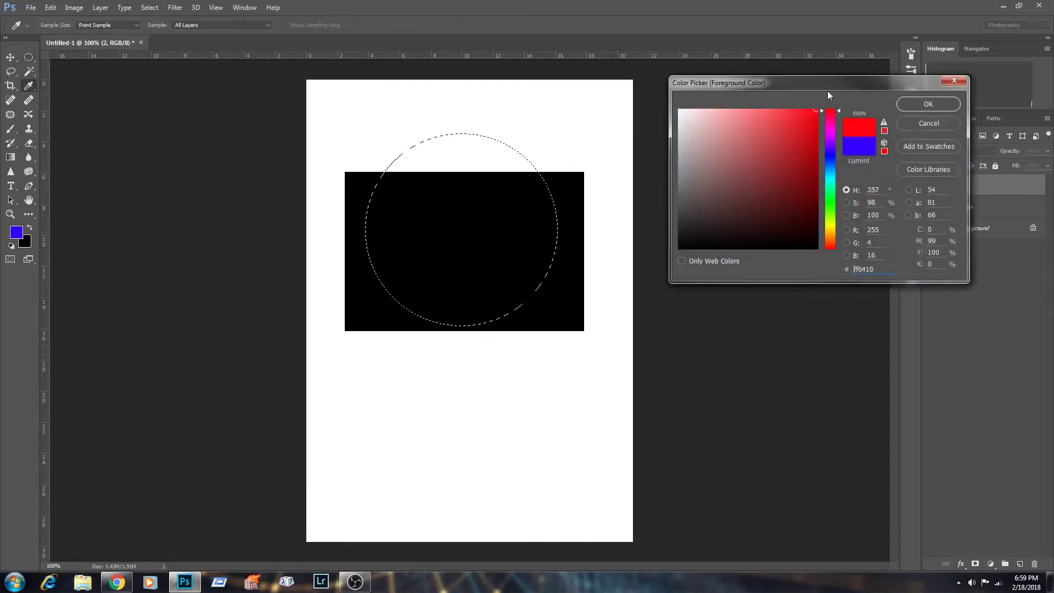
{"action": "left_click", "coordinate": [931, 103]}
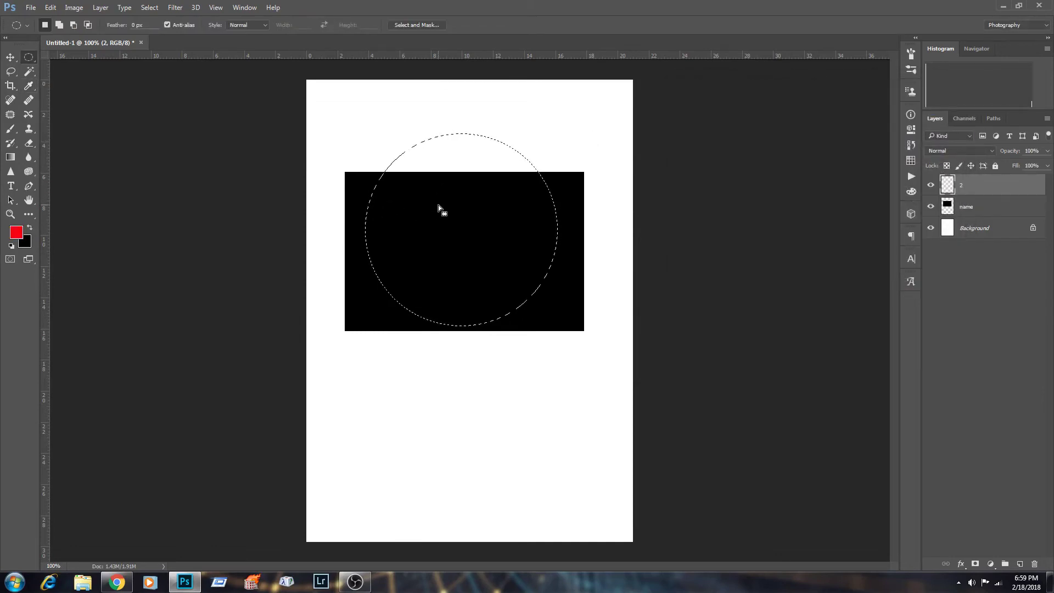
{"action": "key", "text": "alt+BackSpace"}
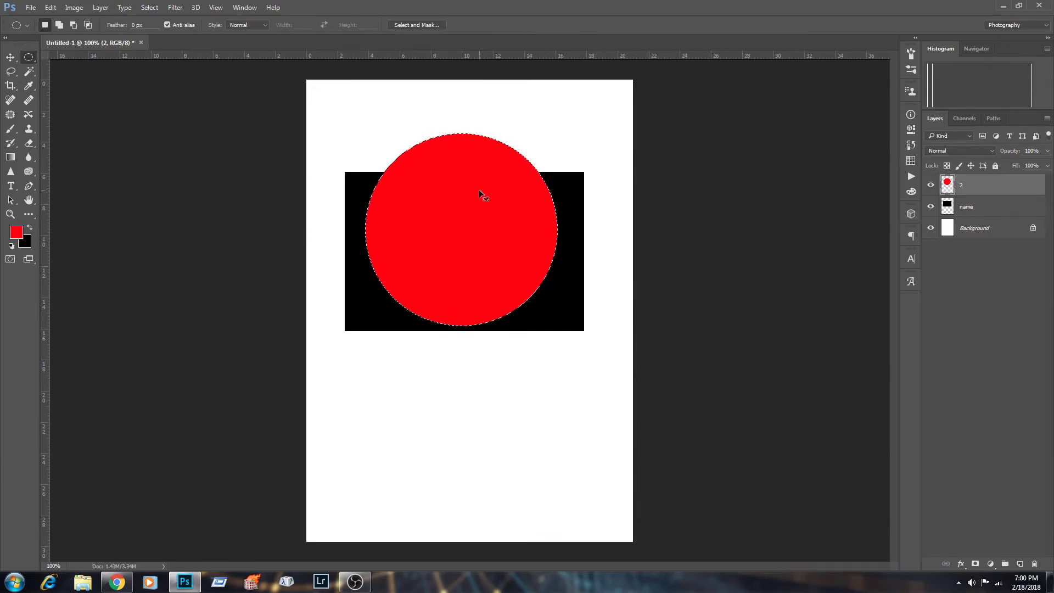
{"action": "key", "text": "ctrl+d"}
- Move the red circle on layer 2 up over the rectangle's top edge
{"action": "key", "text": "v"}
{"action": "right_click", "coordinate": [588, 220]}
{"action": "left_click", "coordinate": [1000, 206]}
{"action": "left_click", "coordinate": [995, 188]}
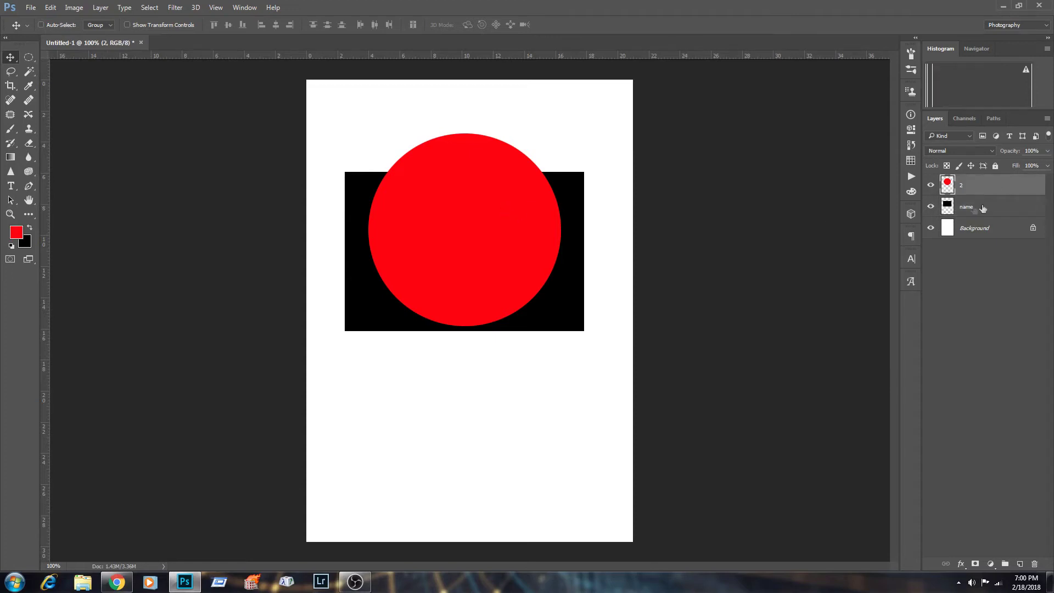
{"action": "left_click_drag", "start_coordinate": [548, 215], "coordinate": [500, 231]}
- Nudge the black rectangle on the 'name' layer back into position
{"action": "left_click", "coordinate": [1013, 205]}
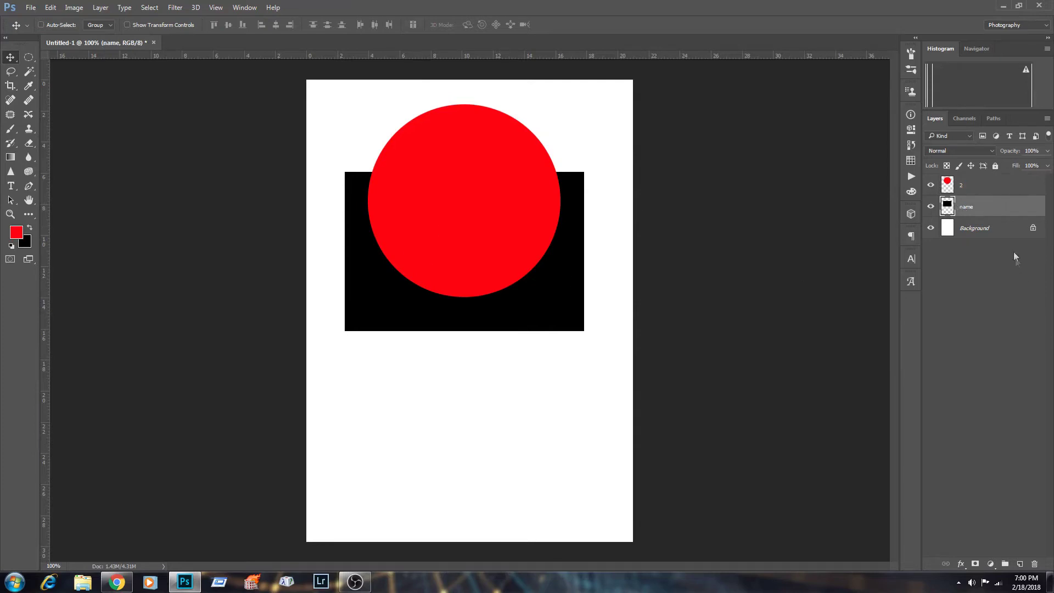
{"action": "left_click_drag", "start_coordinate": [513, 282], "coordinate": [545, 291]}
{"action": "mouse_move", "coordinate": [560, 308]}
{"action": "left_mouse_down"}
{"action": "mouse_move", "coordinate": [637, 308]}
{"action": "mouse_move", "coordinate": [576, 299]}
{"action": "left_mouse_up"}
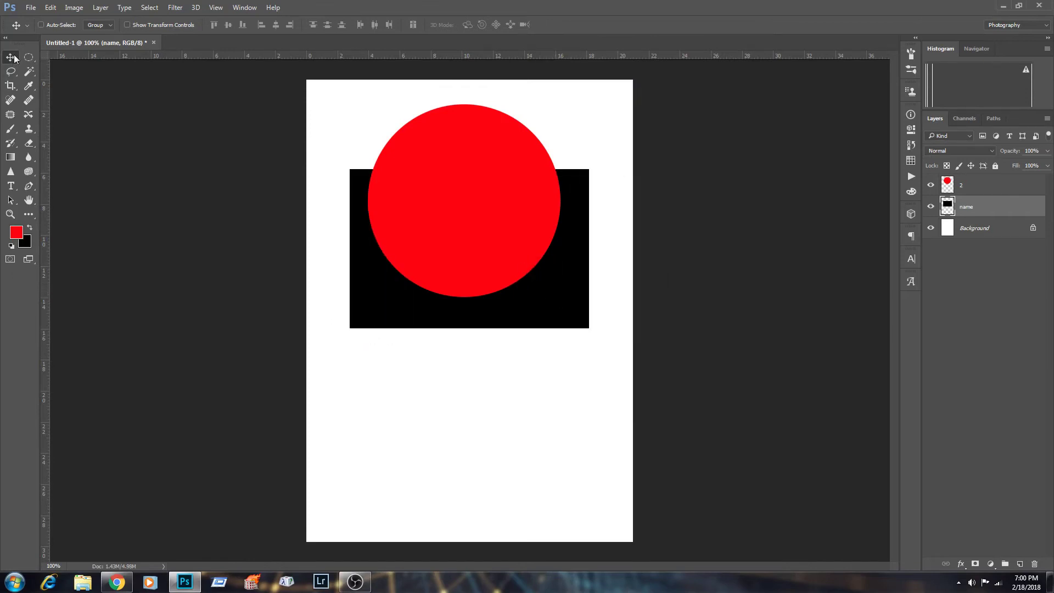
{"action": "left_click_drag", "start_coordinate": [457, 296], "coordinate": [510, 300]}
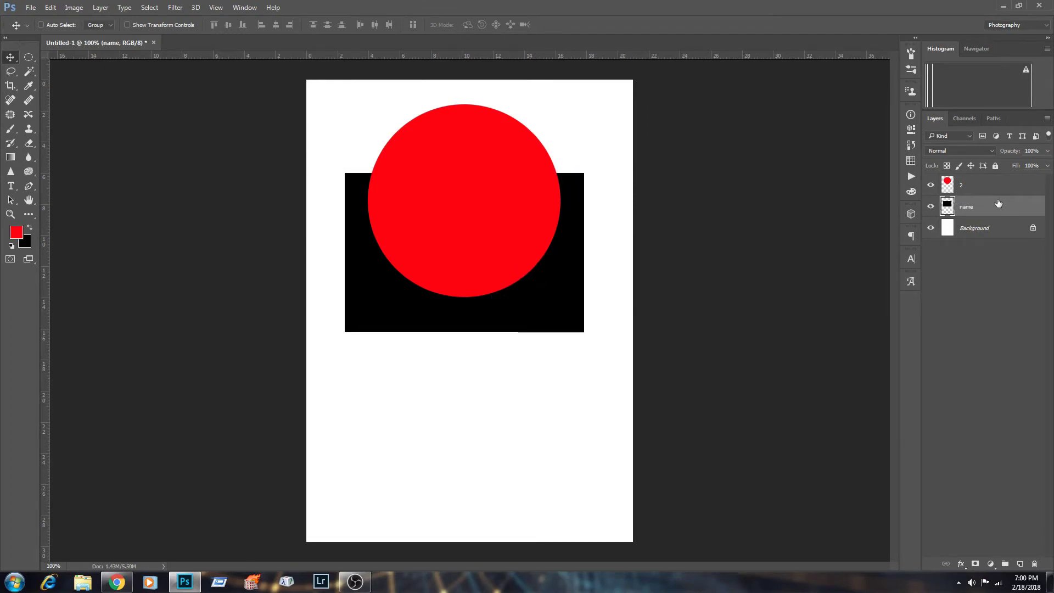
{"action": "left_click", "coordinate": [990, 189]}
{"action": "left_click", "coordinate": [982, 207]}
{"action": "right_click", "coordinate": [532, 314]}
{"action": "left_click", "coordinate": [555, 320]}
{"action": "left_click_drag", "start_coordinate": [535, 316], "coordinate": [543, 315]}
- Drag layer 2 below the 'name' layer, then back above it
{"action": "left_click", "coordinate": [980, 192]}
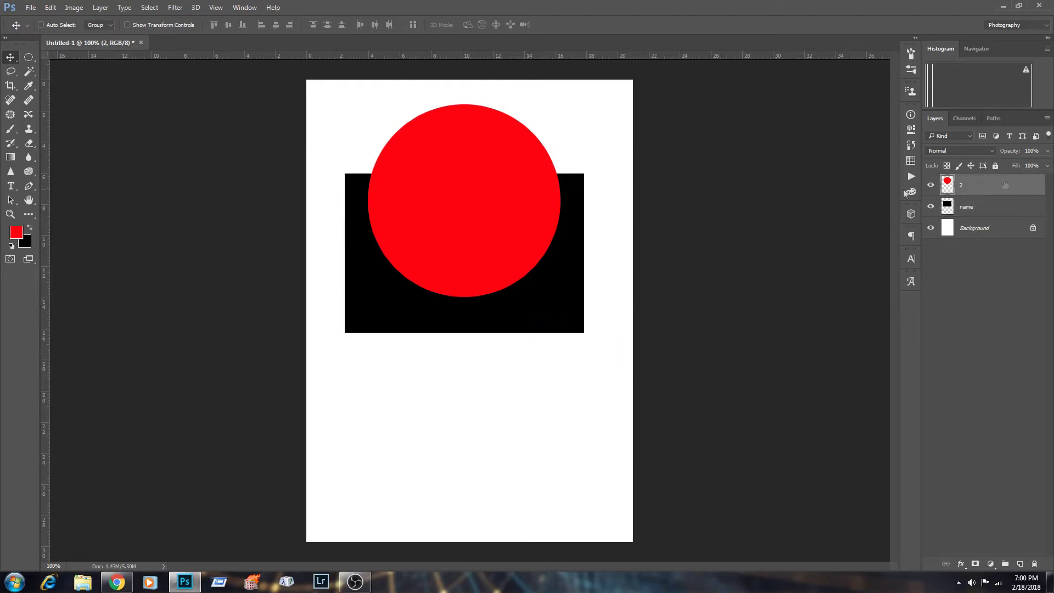
{"action": "right_click", "coordinate": [426, 196]}
{"action": "left_click", "coordinate": [442, 204]}
{"action": "left_click_drag", "start_coordinate": [1008, 190], "coordinate": [1010, 215]}
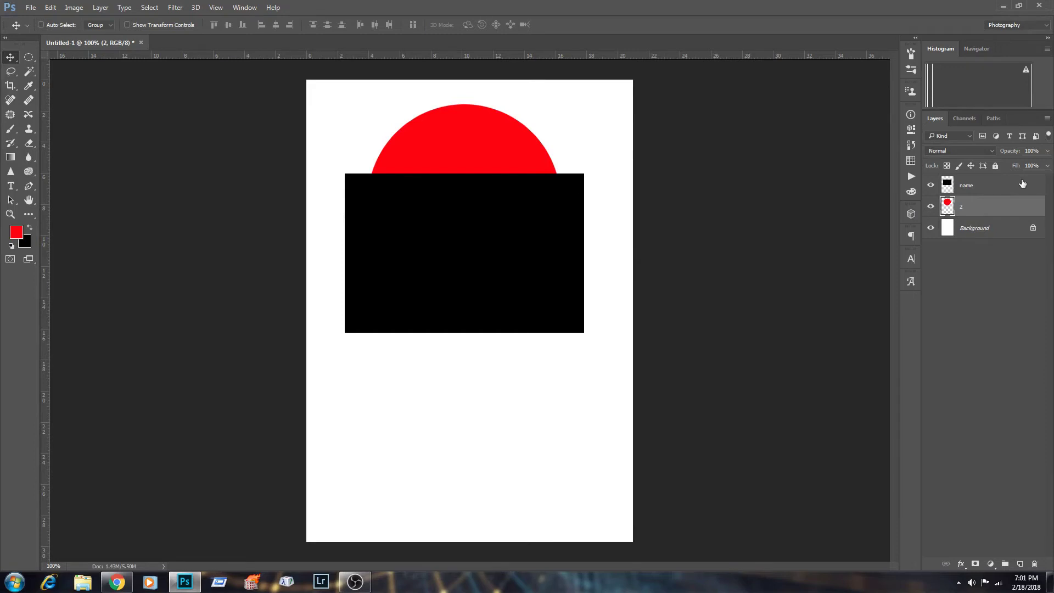
{"action": "right_click", "coordinate": [483, 144]}
{"action": "left_click", "coordinate": [488, 146]}
{"action": "left_click", "coordinate": [996, 192]}
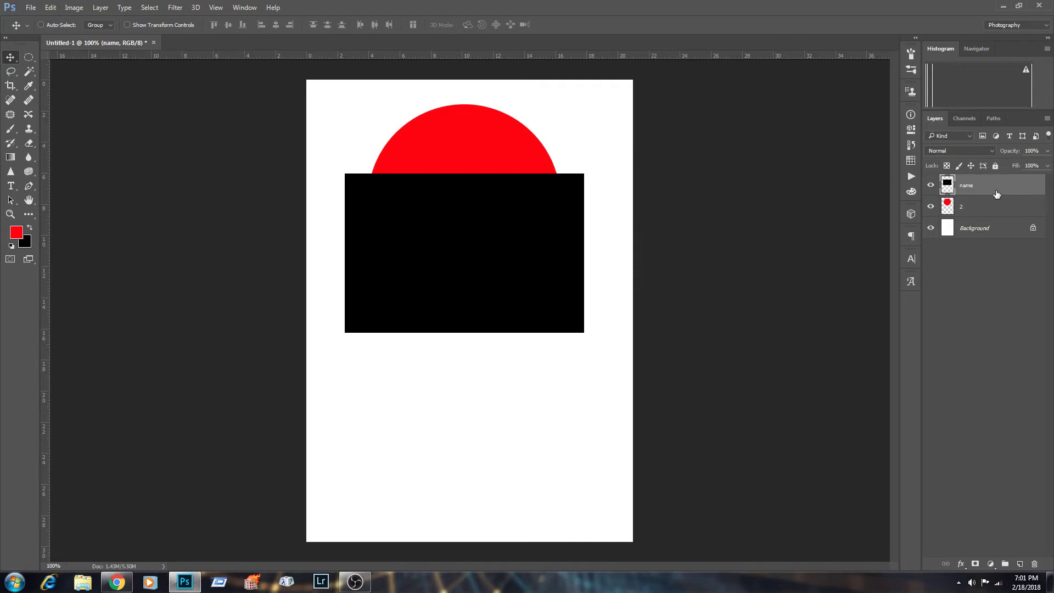
{"action": "left_click_drag", "start_coordinate": [997, 207], "coordinate": [997, 181]}
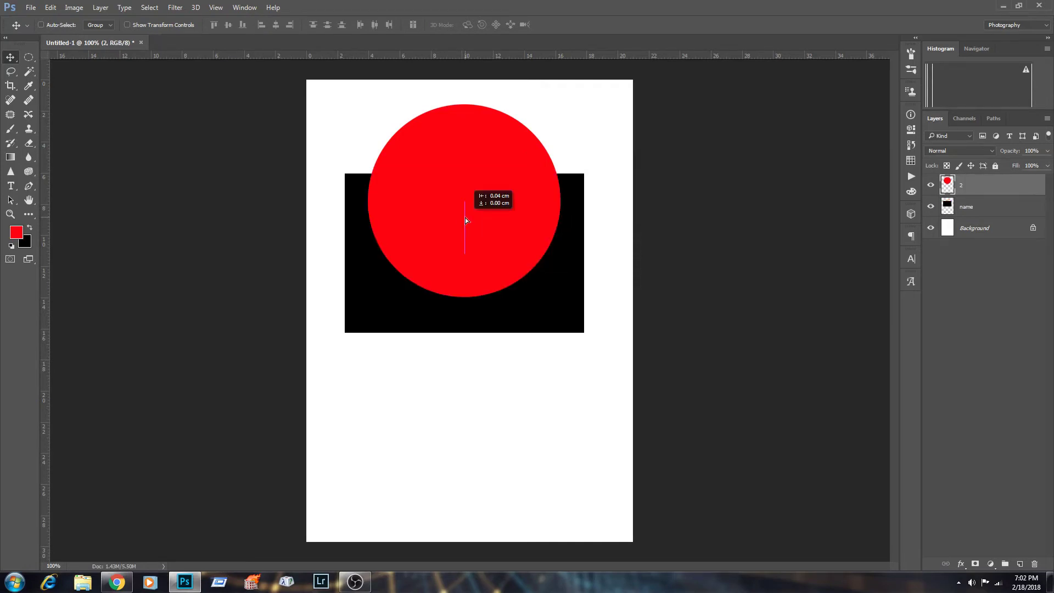
- Open Blending Options for layer 2 and position the Layer Style dialog beside the page
{"action": "double_click", "coordinate": [996, 188]}
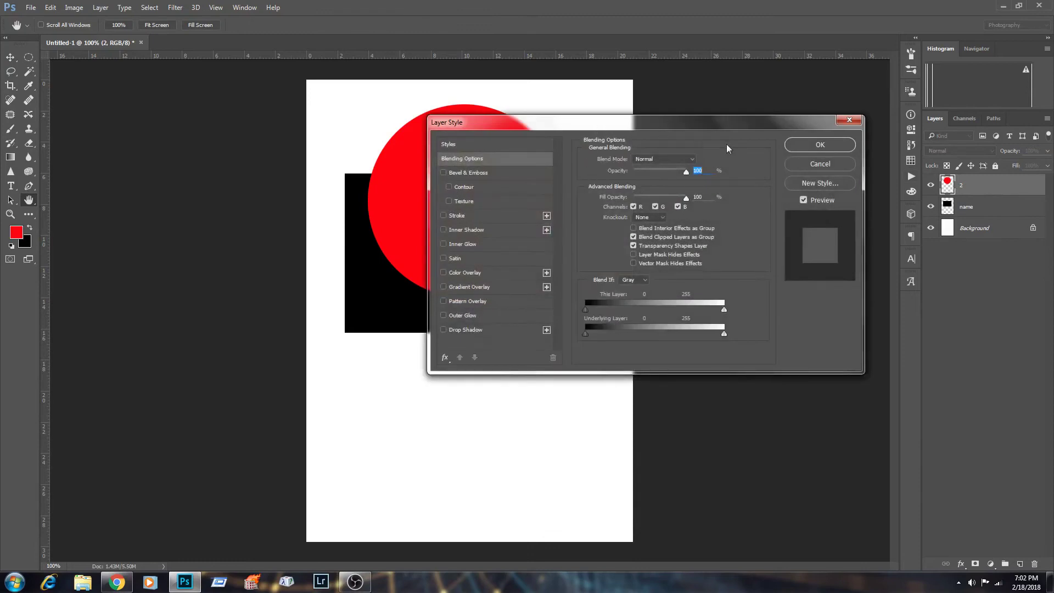
{"action": "left_click_drag", "start_coordinate": [702, 132], "coordinate": [704, 163]}
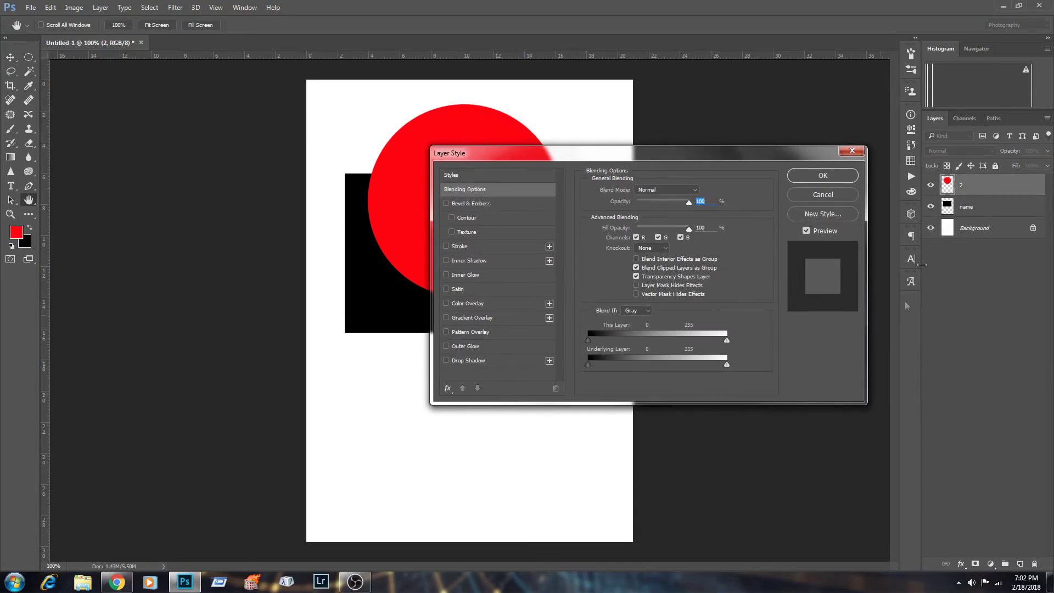
{"action": "left_click", "coordinate": [822, 194]}
{"action": "right_click", "coordinate": [995, 185]}
{"action": "right_click", "coordinate": [1010, 182]}
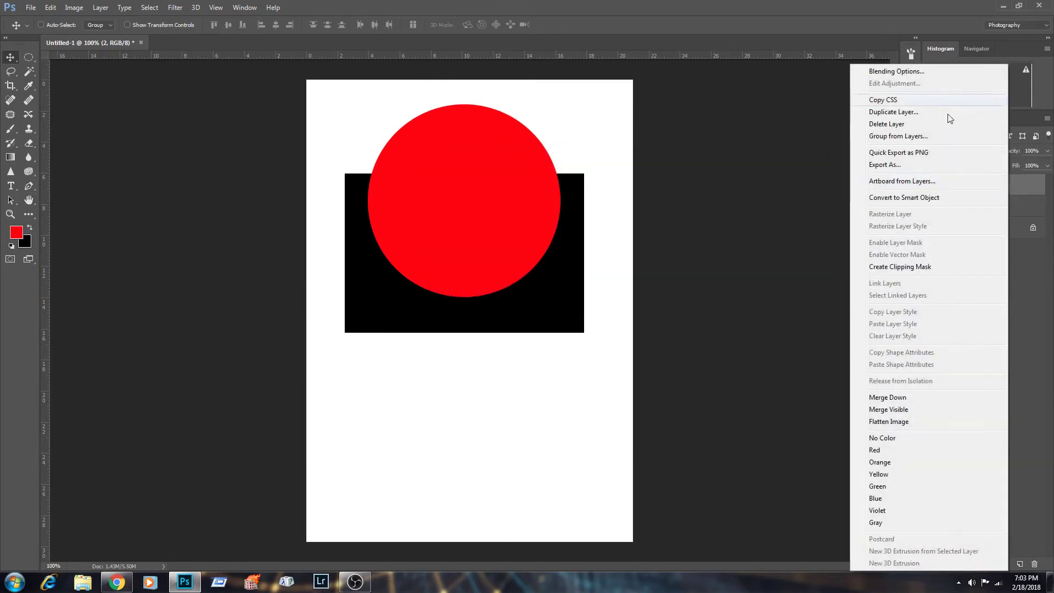
{"action": "left_click", "coordinate": [910, 72]}
{"action": "left_click_drag", "start_coordinate": [504, 158], "coordinate": [645, 133]}
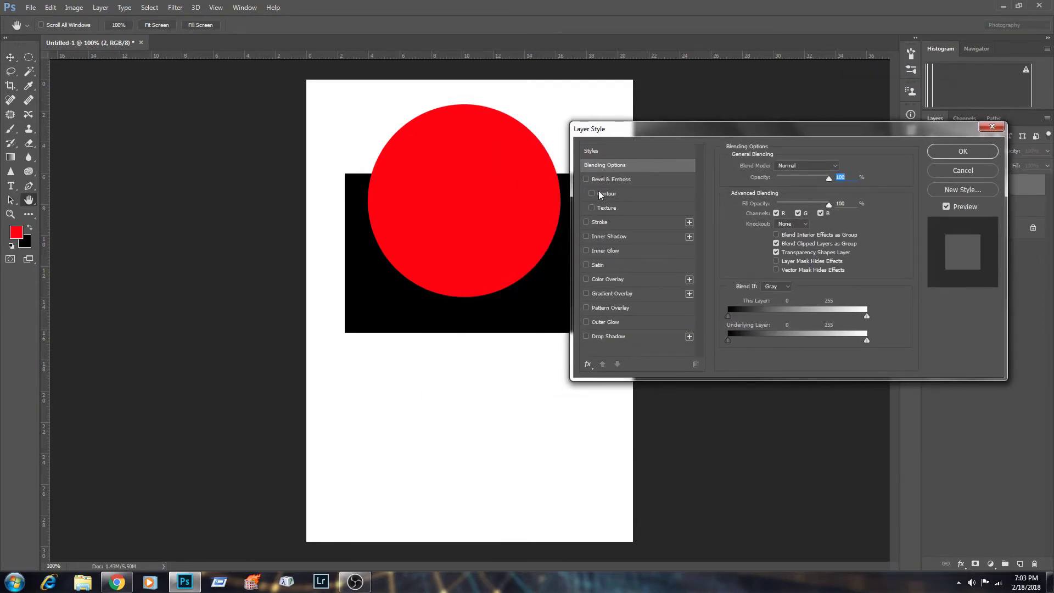
- Enable Bevel & Emboss as an Inner Bevel, Chisel Hard, with depth raised to 251%
{"action": "left_click", "coordinate": [587, 181]}
{"action": "left_click", "coordinate": [627, 180]}
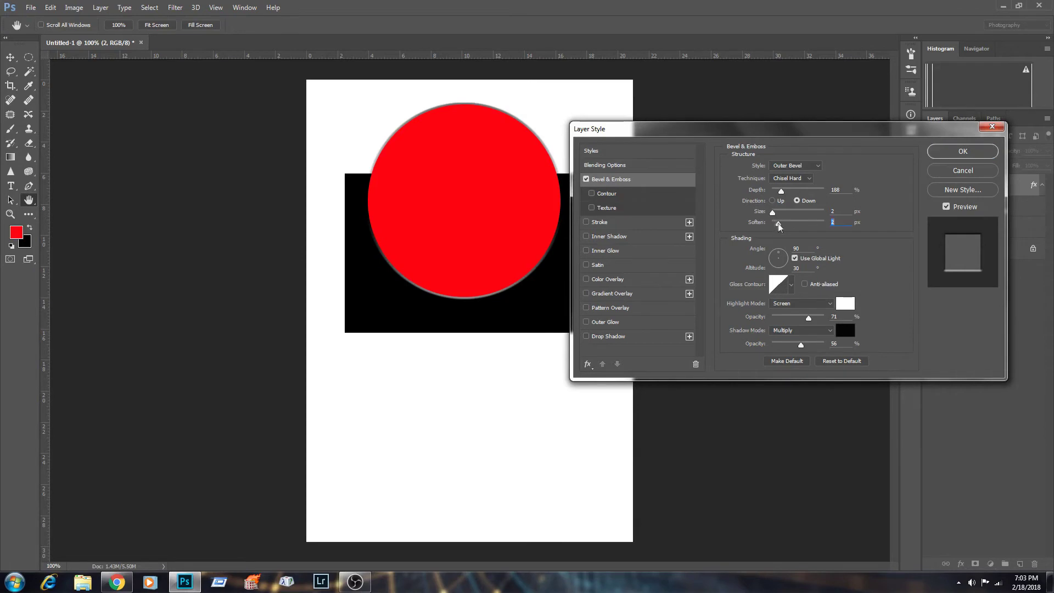
{"action": "mouse_move", "coordinate": [773, 212]}
{"action": "left_mouse_down"}
{"action": "mouse_move", "coordinate": [787, 215]}
{"action": "mouse_move", "coordinate": [779, 191]}
{"action": "mouse_move", "coordinate": [795, 214]}
{"action": "mouse_move", "coordinate": [779, 213]}
{"action": "left_mouse_up"}
{"action": "left_click", "coordinate": [772, 201]}
{"action": "left_click", "coordinate": [796, 166]}
{"action": "left_click", "coordinate": [793, 174]}
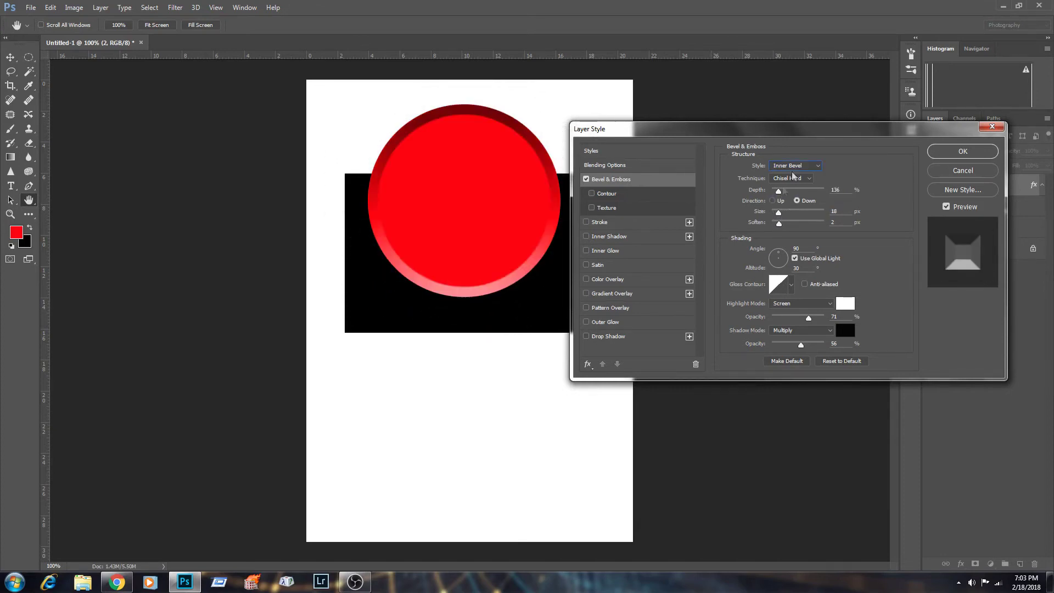
{"action": "mouse_move", "coordinate": [780, 196]}
{"action": "left_mouse_down"}
{"action": "mouse_move", "coordinate": [840, 192]}
{"action": "mouse_move", "coordinate": [785, 193]}
{"action": "mouse_move", "coordinate": [802, 213]}
{"action": "mouse_move", "coordinate": [785, 213]}
{"action": "mouse_move", "coordinate": [803, 213]}
{"action": "mouse_move", "coordinate": [784, 213]}
{"action": "mouse_move", "coordinate": [789, 226]}
{"action": "mouse_move", "coordinate": [779, 213]}
{"action": "left_mouse_up"}
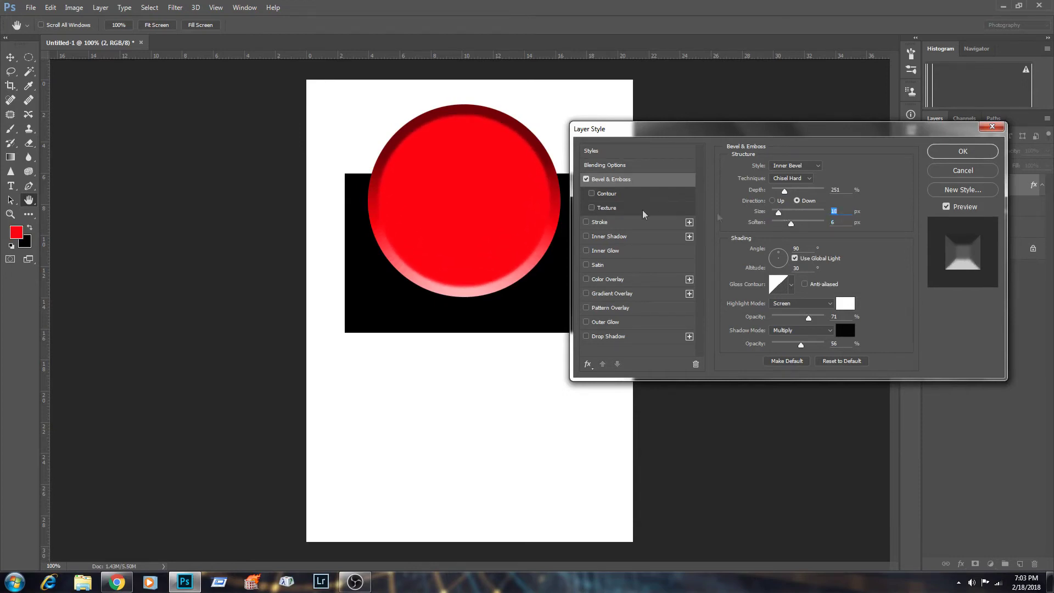
- Enable a Stroke on the circle and set its colour to bright yellow
{"action": "left_click", "coordinate": [588, 222]}
{"action": "left_click", "coordinate": [607, 227]}
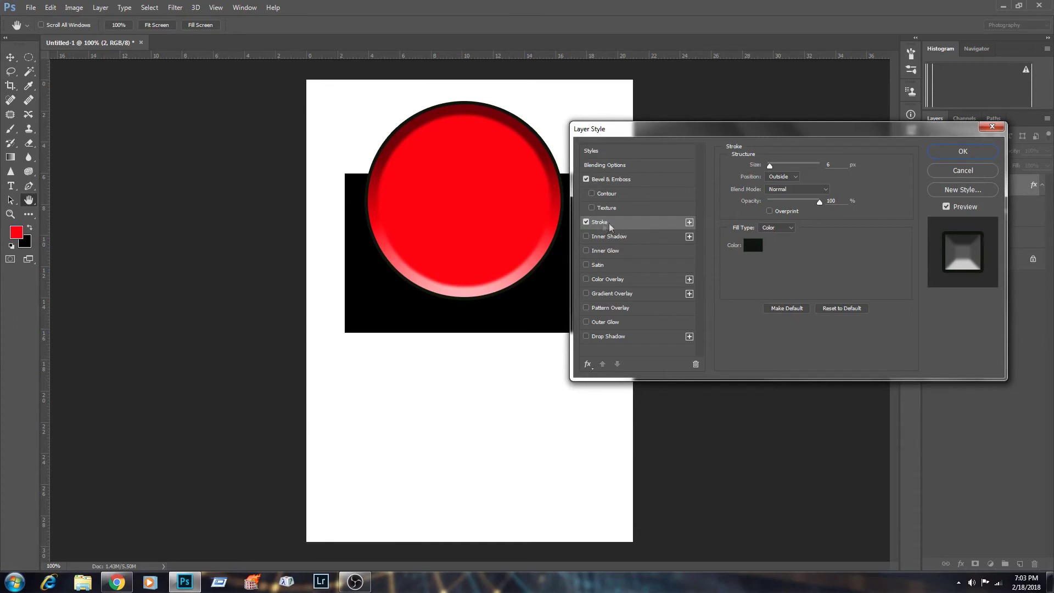
{"action": "left_click", "coordinate": [753, 245]}
{"action": "left_click", "coordinate": [777, 117]}
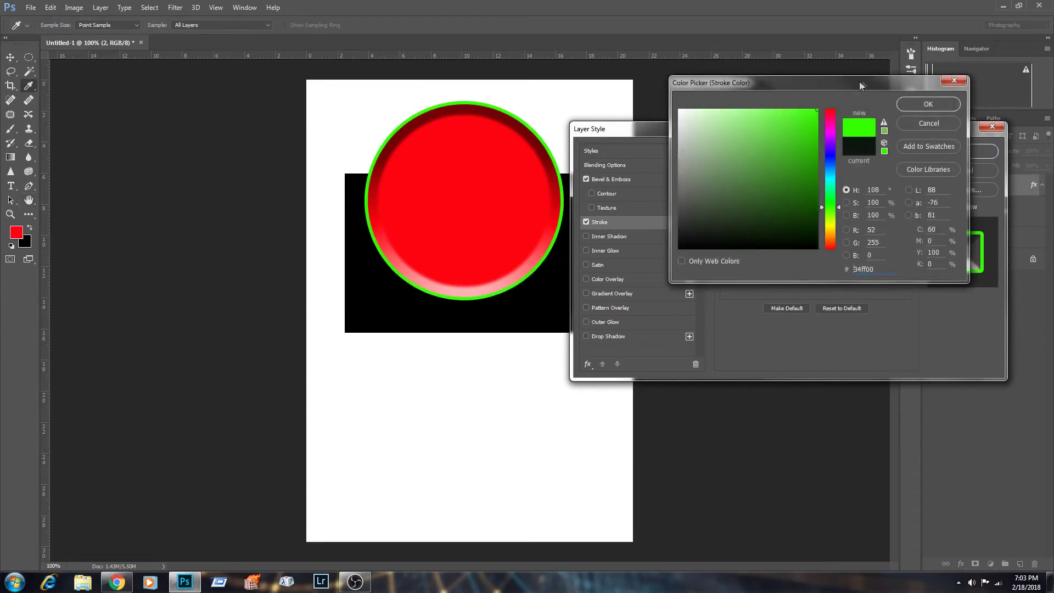
{"action": "left_click_drag", "start_coordinate": [812, 231], "coordinate": [818, 209]}
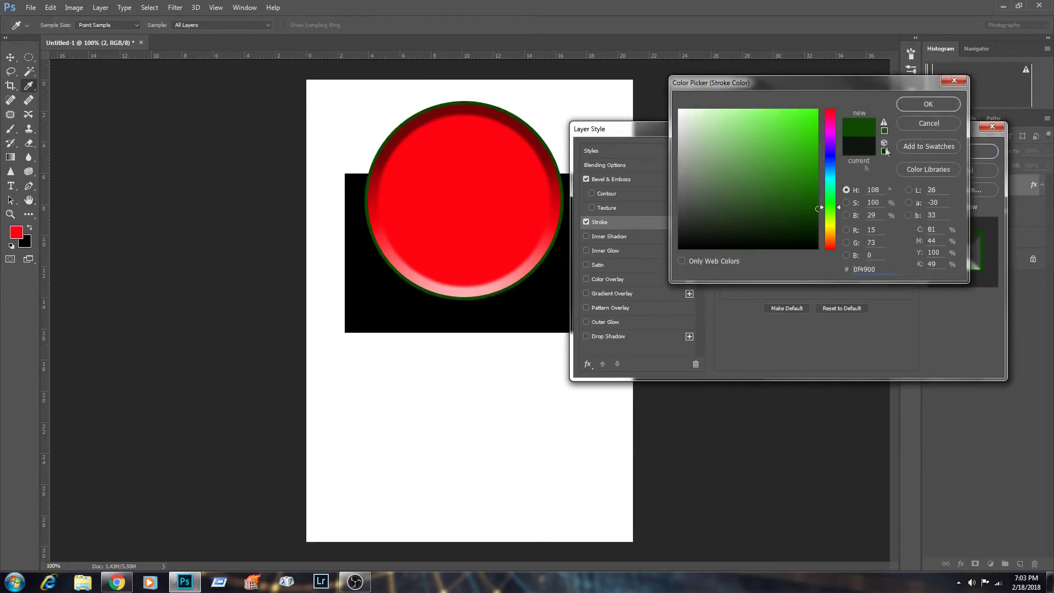
{"action": "left_click", "coordinate": [831, 229]}
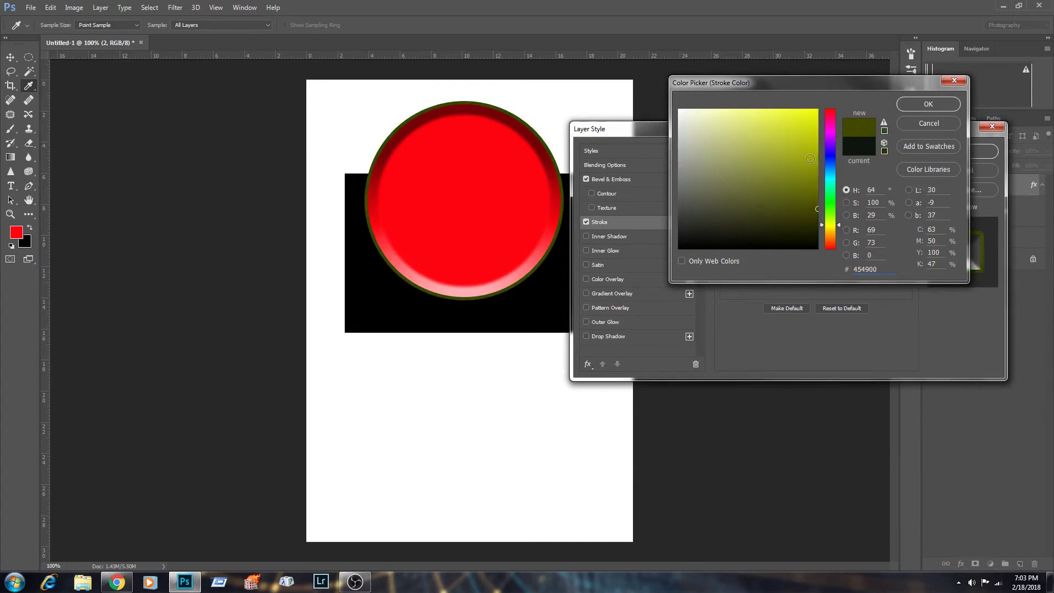
{"action": "left_click", "coordinate": [816, 111]}
{"action": "left_click", "coordinate": [918, 103]}
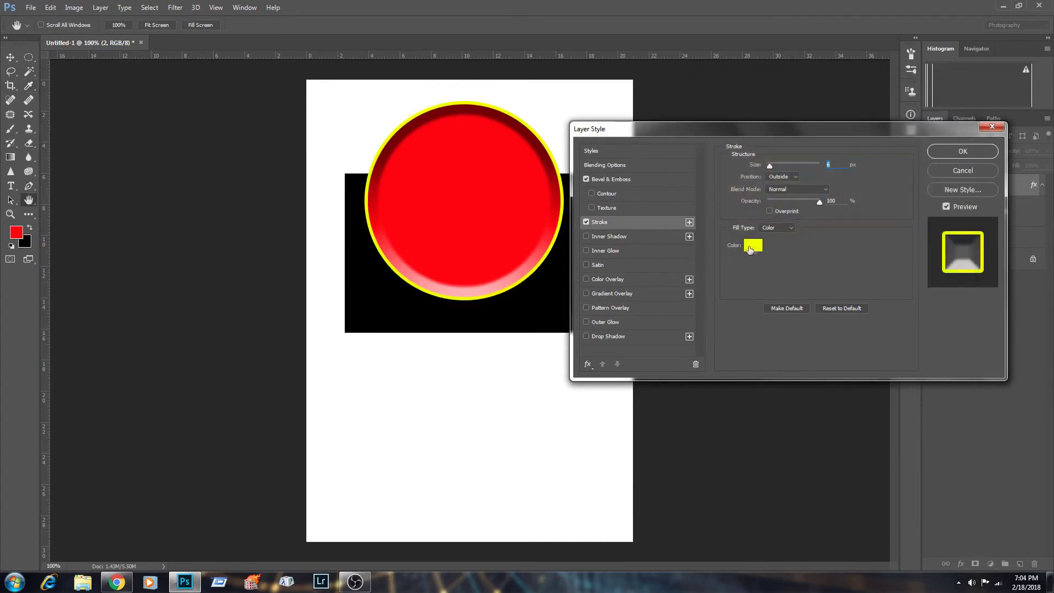
- Set the yellow stroke to Center position at 13 px, then enable Inner Shadow
{"action": "mouse_move", "coordinate": [772, 166]}
{"action": "left_mouse_down"}
{"action": "mouse_move", "coordinate": [792, 163]}
{"action": "mouse_move", "coordinate": [780, 170]}
{"action": "left_mouse_up"}
{"action": "left_click", "coordinate": [782, 180]}
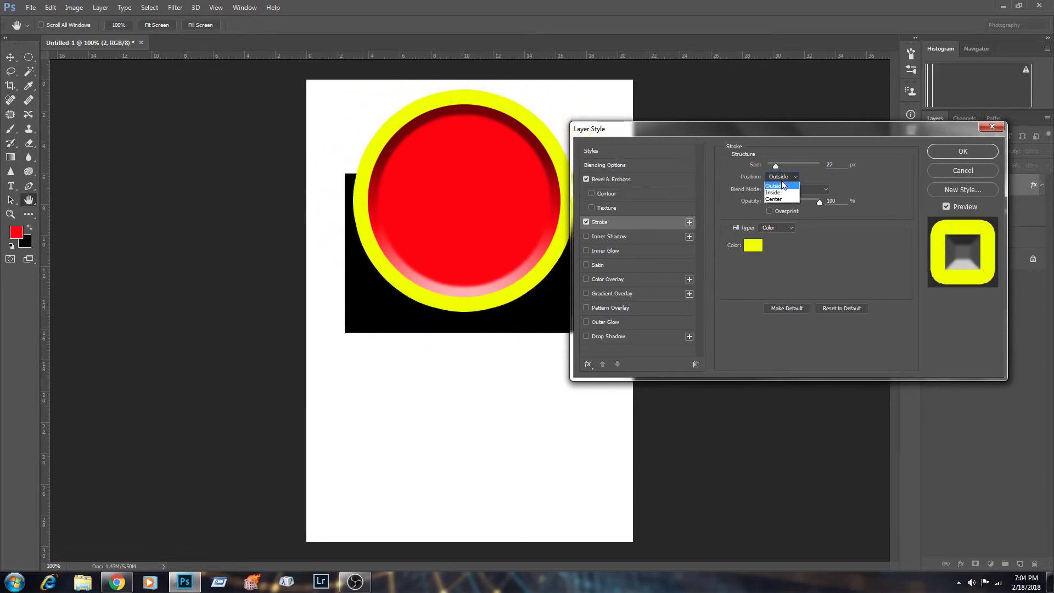
{"action": "left_click", "coordinate": [778, 195]}
{"action": "mouse_move", "coordinate": [776, 166]}
{"action": "left_mouse_down"}
{"action": "mouse_move", "coordinate": [801, 165]}
{"action": "mouse_move", "coordinate": [780, 171]}
{"action": "left_mouse_up"}
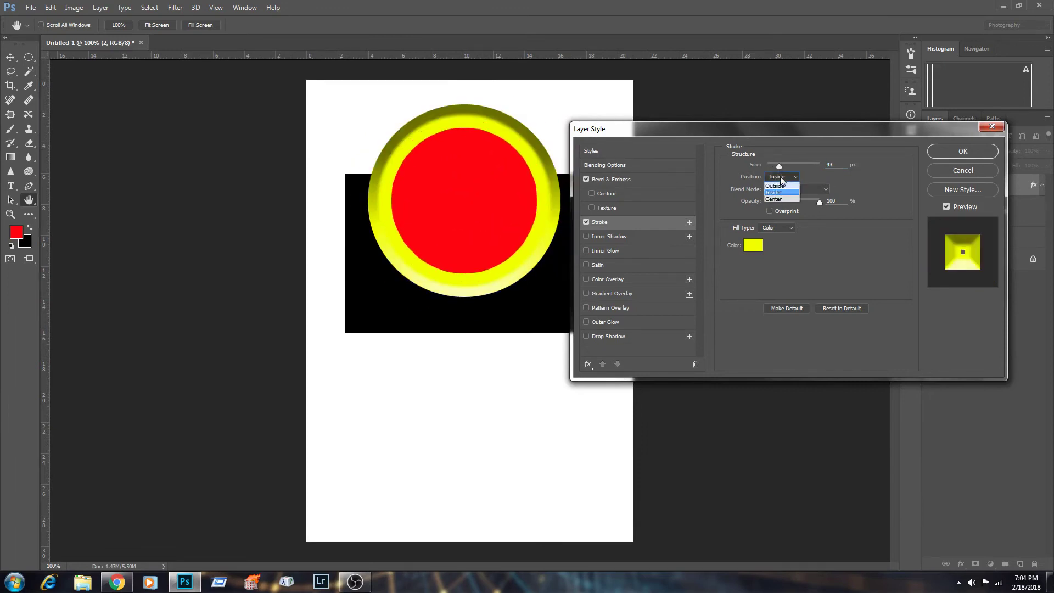
{"action": "left_click", "coordinate": [775, 199]}
{"action": "left_click_drag", "start_coordinate": [782, 164], "coordinate": [773, 164]}
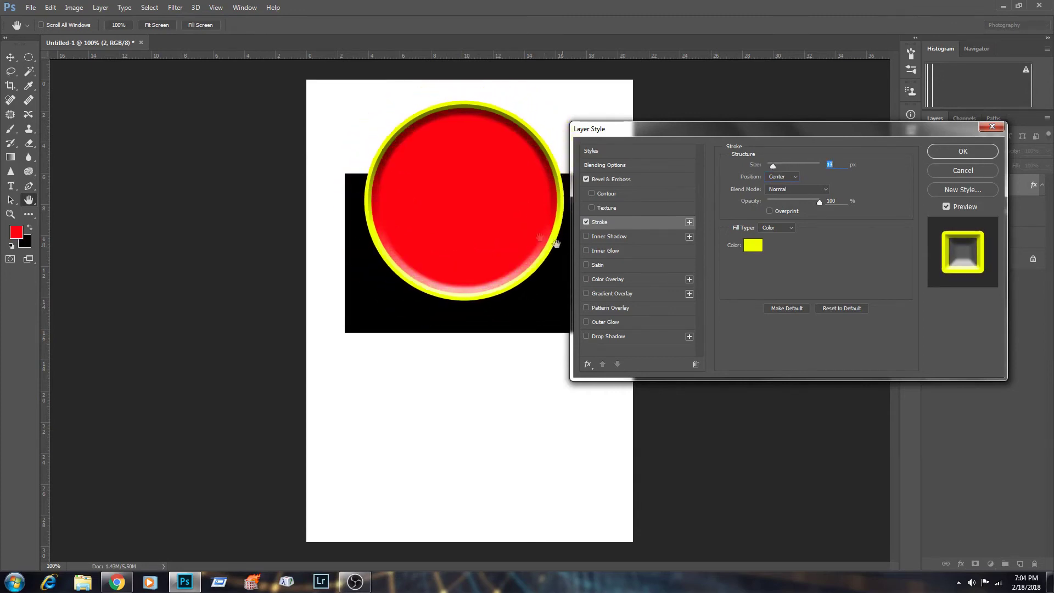
{"action": "left_click", "coordinate": [587, 237]}
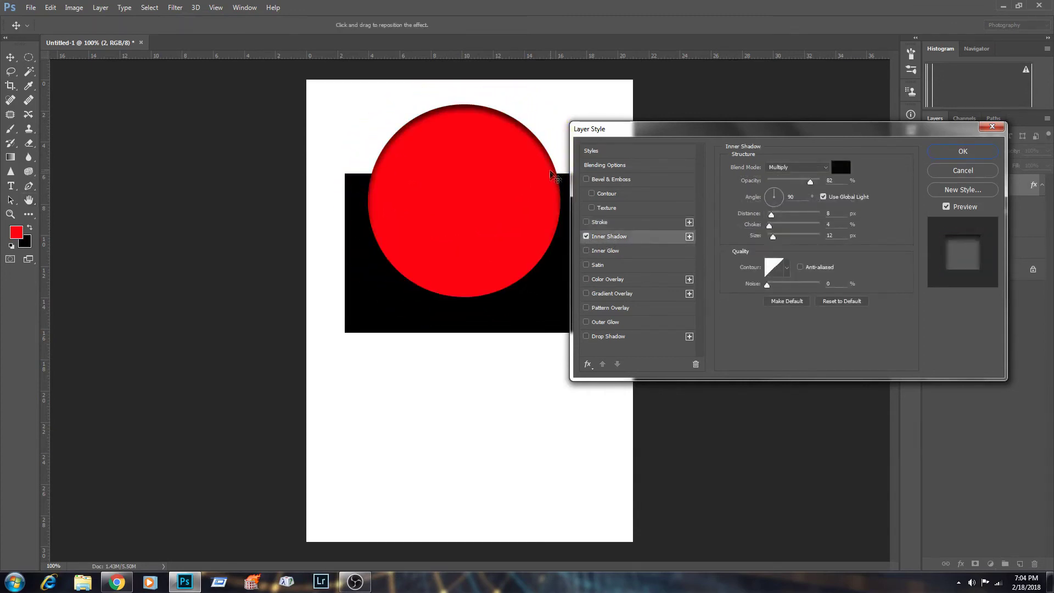
- Toggle the inner shadow, increase its distance and choke, then switch it off
{"action": "left_click", "coordinate": [585, 237]}
{"action": "left_click", "coordinate": [586, 236]}
{"action": "mouse_move", "coordinate": [773, 218]}
{"action": "left_mouse_down"}
{"action": "mouse_move", "coordinate": [782, 216]}
{"action": "mouse_move", "coordinate": [786, 228]}
{"action": "mouse_move", "coordinate": [771, 226]}
{"action": "mouse_move", "coordinate": [791, 238]}
{"action": "mouse_move", "coordinate": [783, 240]}
{"action": "mouse_move", "coordinate": [789, 215]}
{"action": "mouse_move", "coordinate": [775, 228]}
{"action": "mouse_move", "coordinate": [774, 189]}
{"action": "left_mouse_up"}
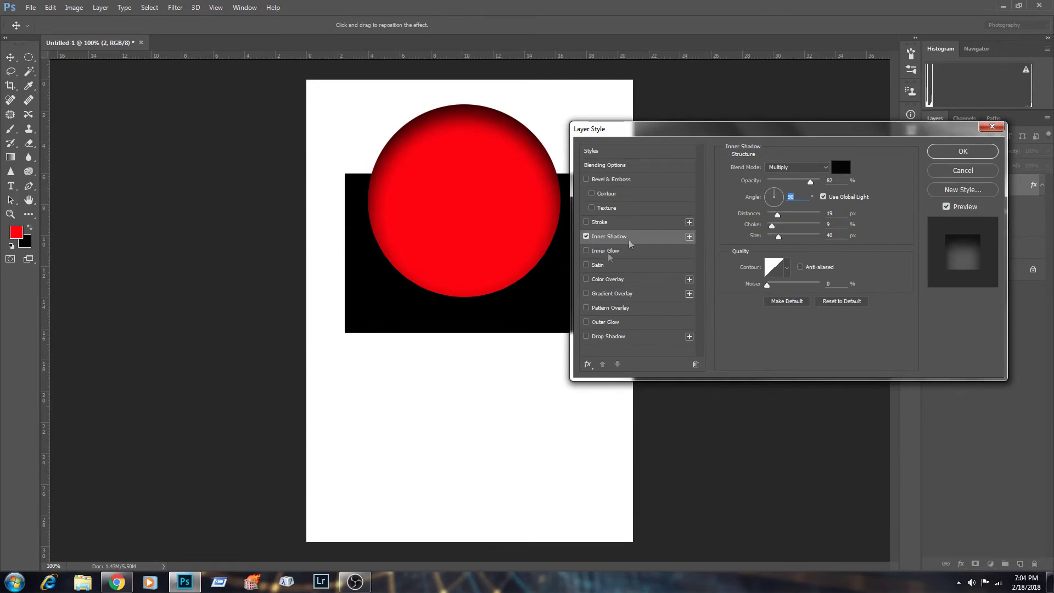
{"action": "left_click", "coordinate": [586, 236]}
- Enable Inner Glow at 46 px on the circle's rim with heavy noise grain (63%)
{"action": "left_click", "coordinate": [586, 250]}
{"action": "left_click", "coordinate": [599, 252]}
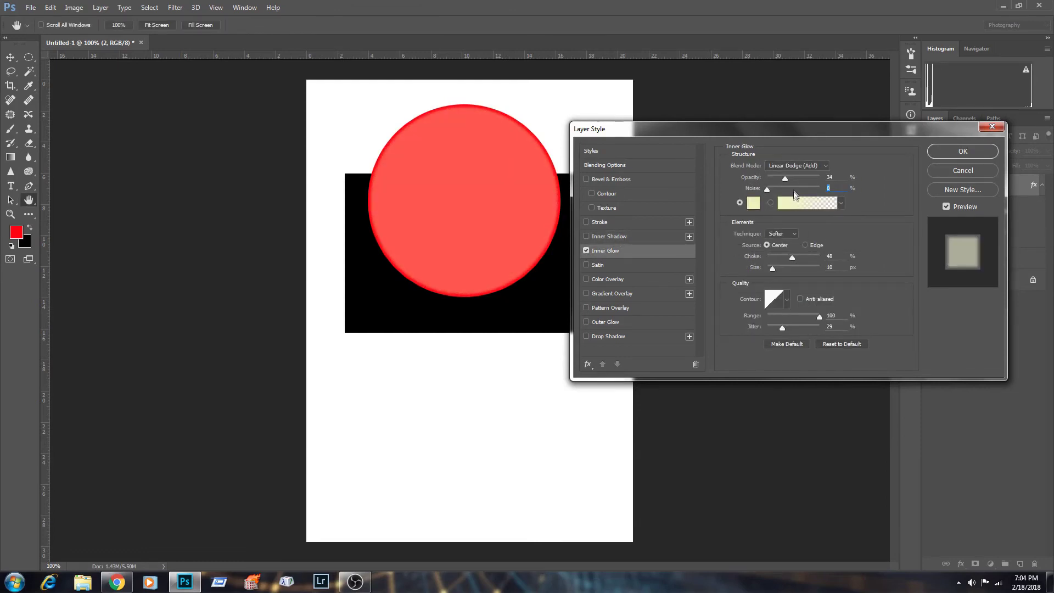
{"action": "left_click_drag", "start_coordinate": [773, 269], "coordinate": [796, 255]}
{"action": "left_click", "coordinate": [805, 245]}
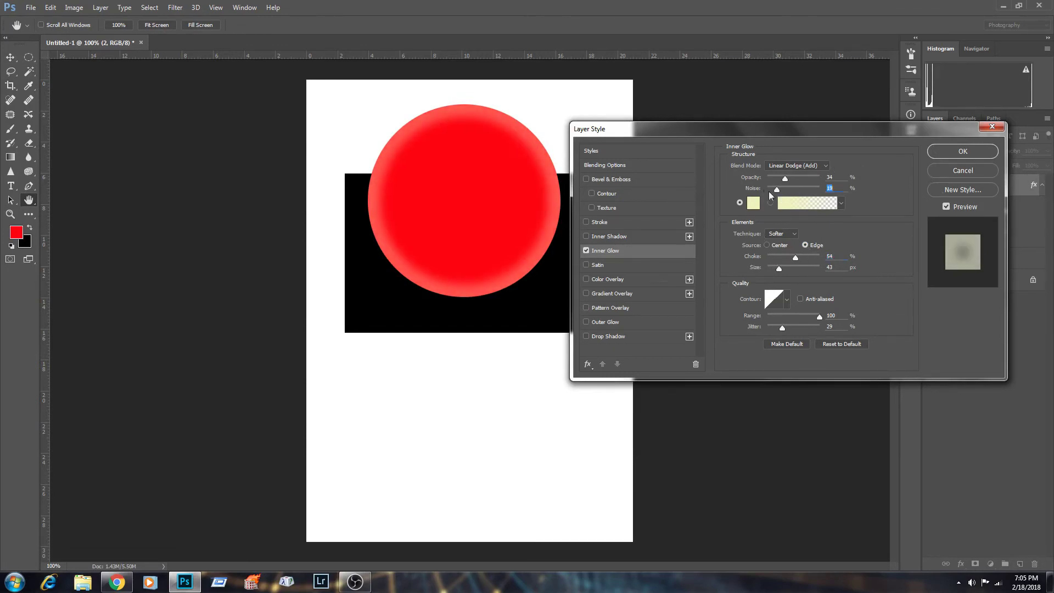
{"action": "left_click_drag", "start_coordinate": [781, 189], "coordinate": [801, 188]}
- Replace the inner glow with a bright lime (b3ee00) Color Overlay on the circle
{"action": "left_click", "coordinate": [586, 251]}
{"action": "left_click", "coordinate": [586, 279]}
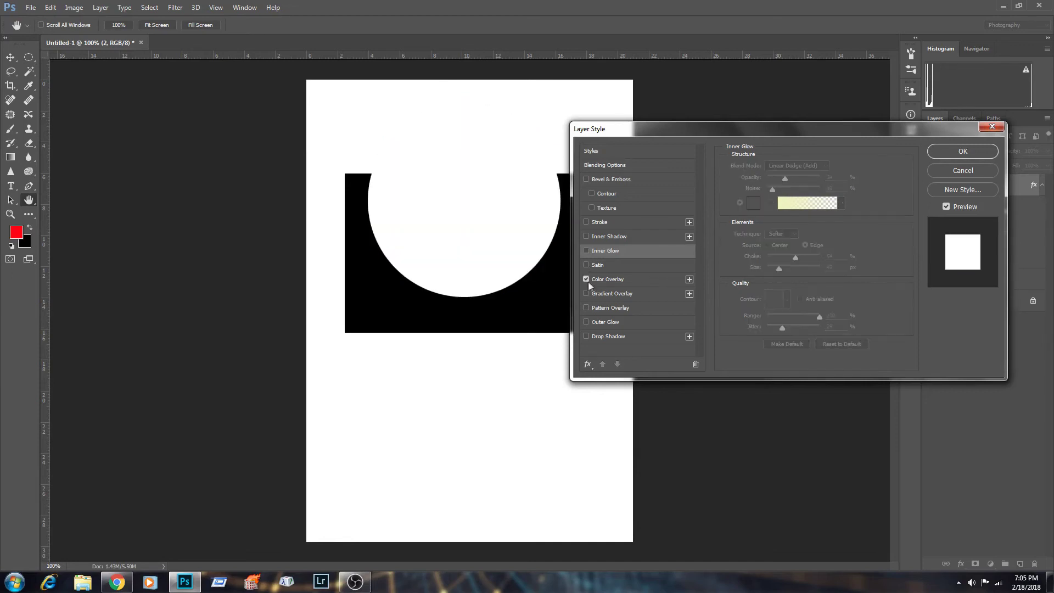
{"action": "left_click", "coordinate": [599, 280]}
{"action": "left_click", "coordinate": [841, 167]}
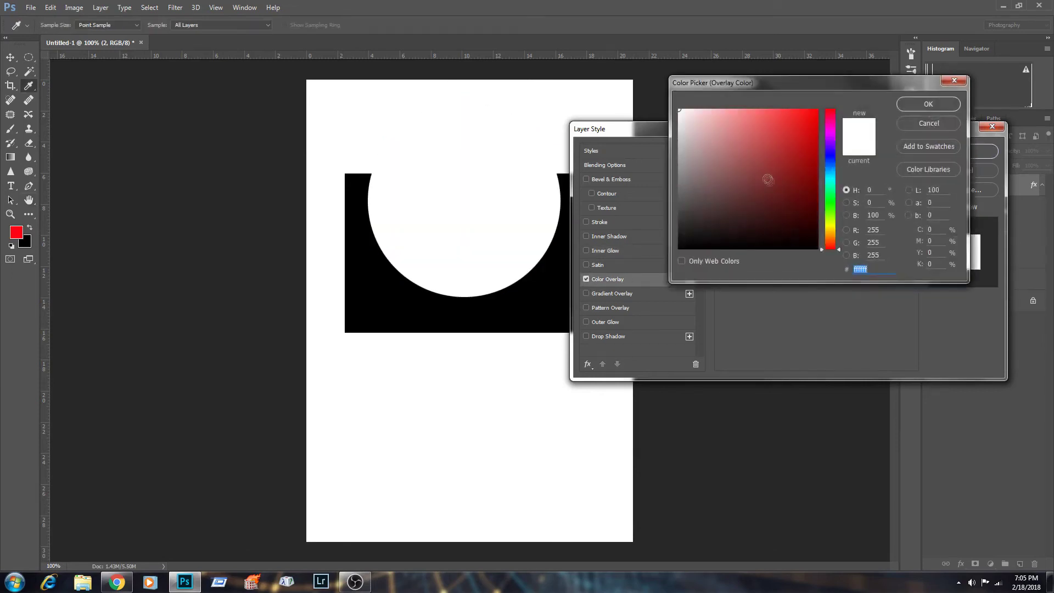
{"action": "left_click", "coordinate": [831, 203]}
{"action": "left_click_drag", "start_coordinate": [833, 207], "coordinate": [832, 219]}
{"action": "left_click", "coordinate": [816, 122]}
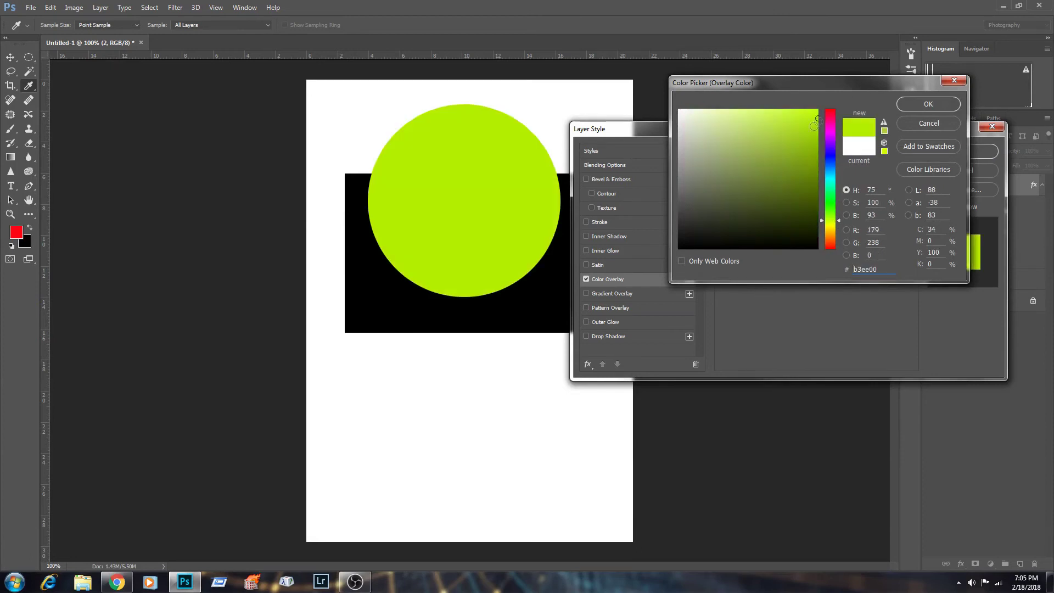
{"action": "left_click", "coordinate": [929, 104]}
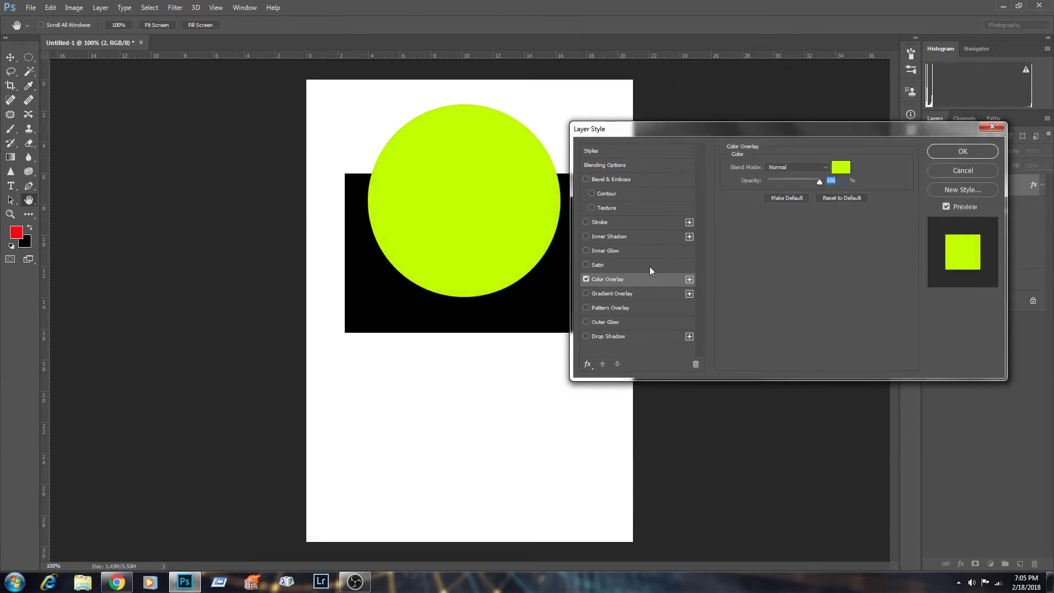
- Swap to a Gradient Overlay and try orange-yellow, Transparent Rainbow and chrome presets
{"action": "left_click", "coordinate": [586, 279]}
{"action": "left_click", "coordinate": [586, 293]}
{"action": "left_click", "coordinate": [611, 292]}
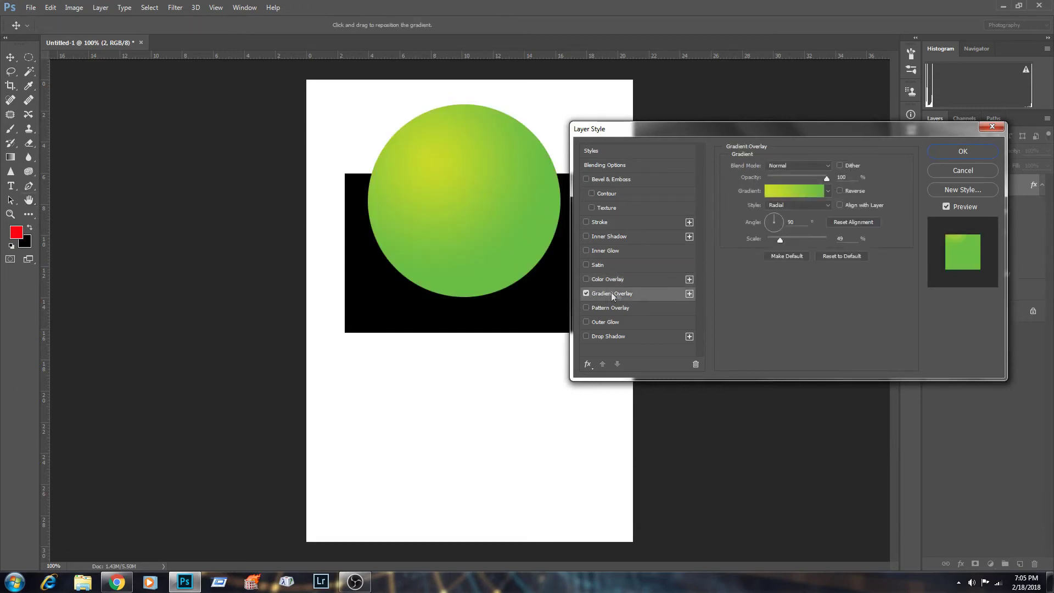
{"action": "left_click", "coordinate": [792, 192]}
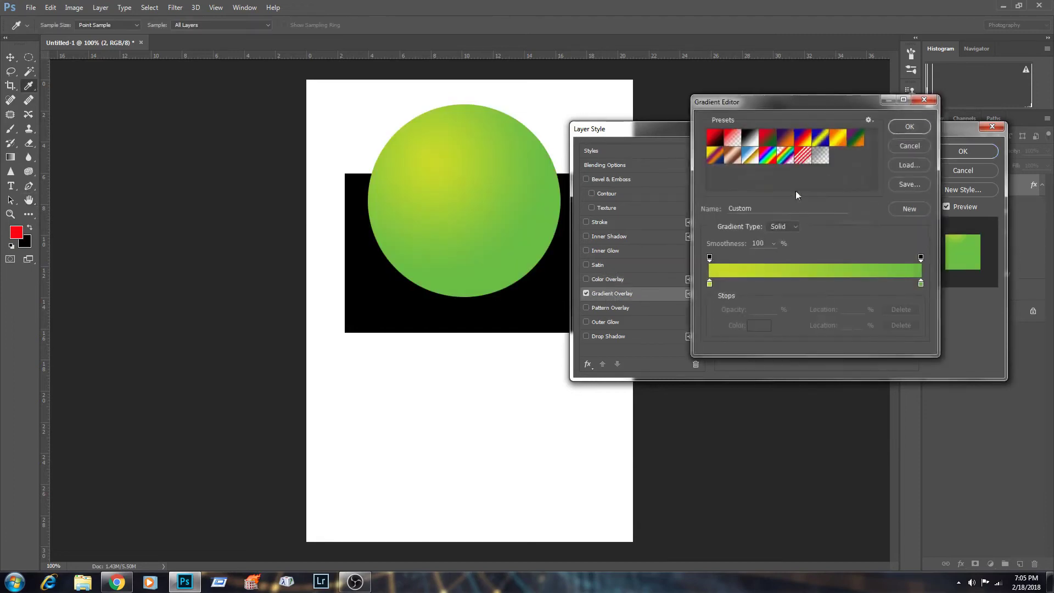
{"action": "left_click", "coordinate": [840, 140]}
{"action": "left_click", "coordinate": [784, 159]}
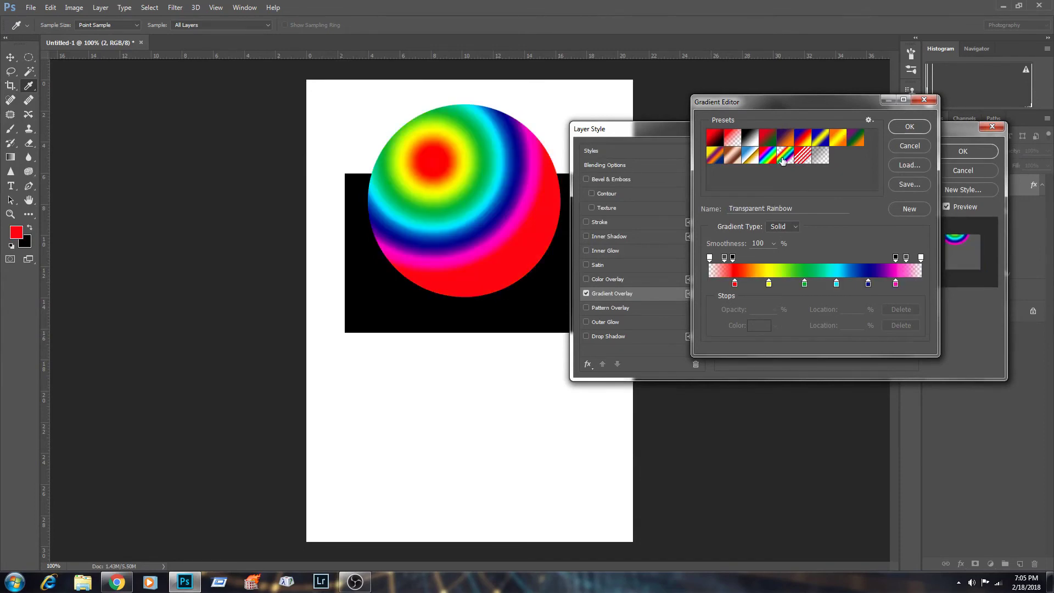
{"action": "left_click", "coordinate": [749, 156]}
- Try a Normal-blend Pattern Overlay with textured, purple, yellow, grey and near-white patterns
{"action": "key", "text": "Escape"}
{"action": "left_click", "coordinate": [586, 293]}
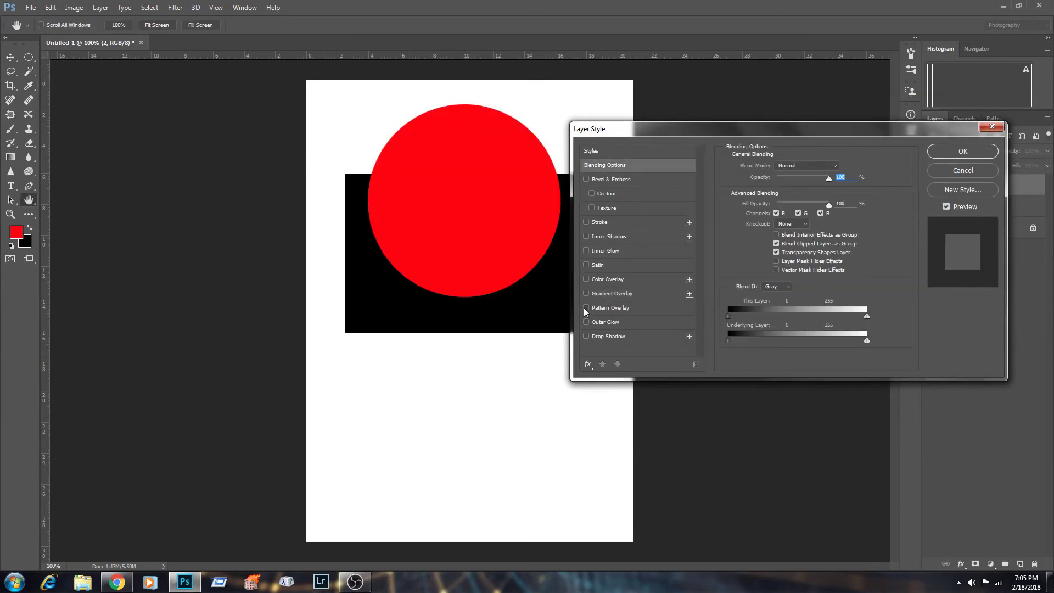
{"action": "left_click", "coordinate": [586, 308]}
{"action": "left_click", "coordinate": [610, 308]}
{"action": "left_click", "coordinate": [796, 165]}
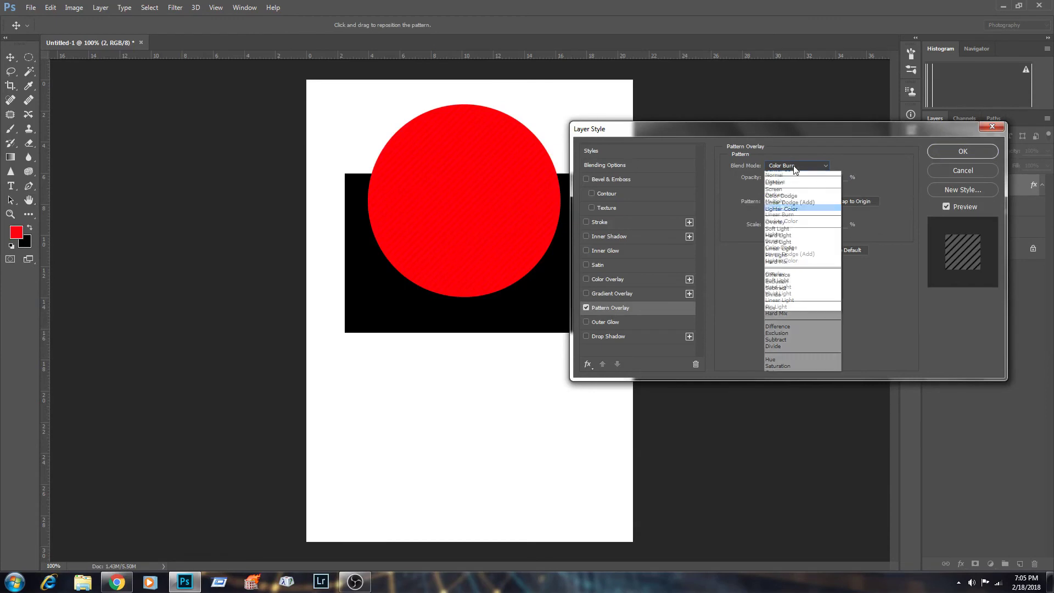
{"action": "left_click", "coordinate": [784, 165]}
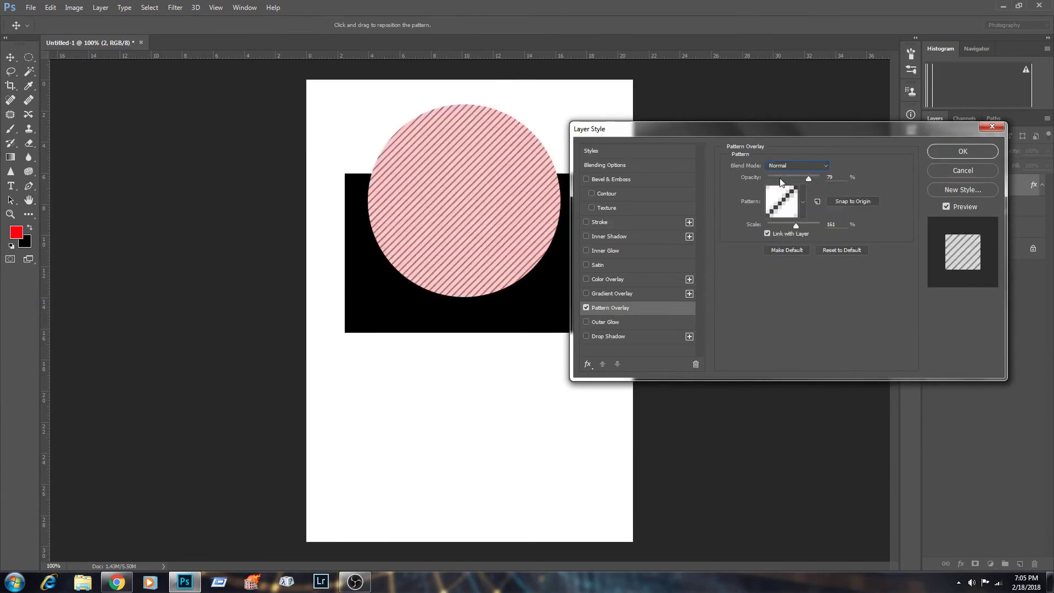
{"action": "left_click", "coordinate": [791, 206]}
{"action": "left_click", "coordinate": [817, 252]}
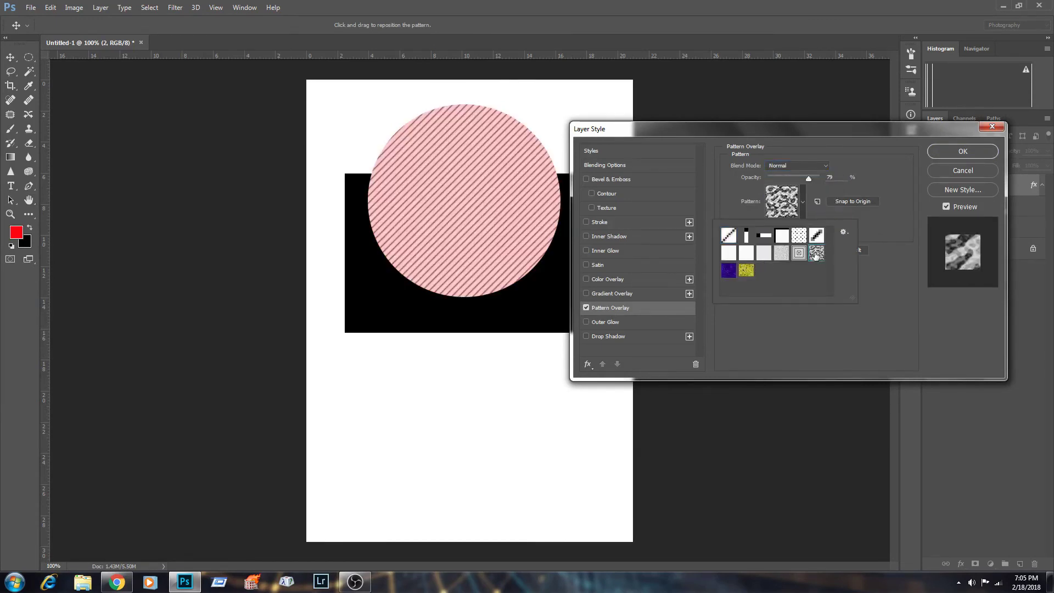
{"action": "left_click", "coordinate": [729, 271]}
{"action": "left_click", "coordinate": [747, 270]}
{"action": "left_click", "coordinate": [784, 255]}
{"action": "left_click", "coordinate": [728, 256]}
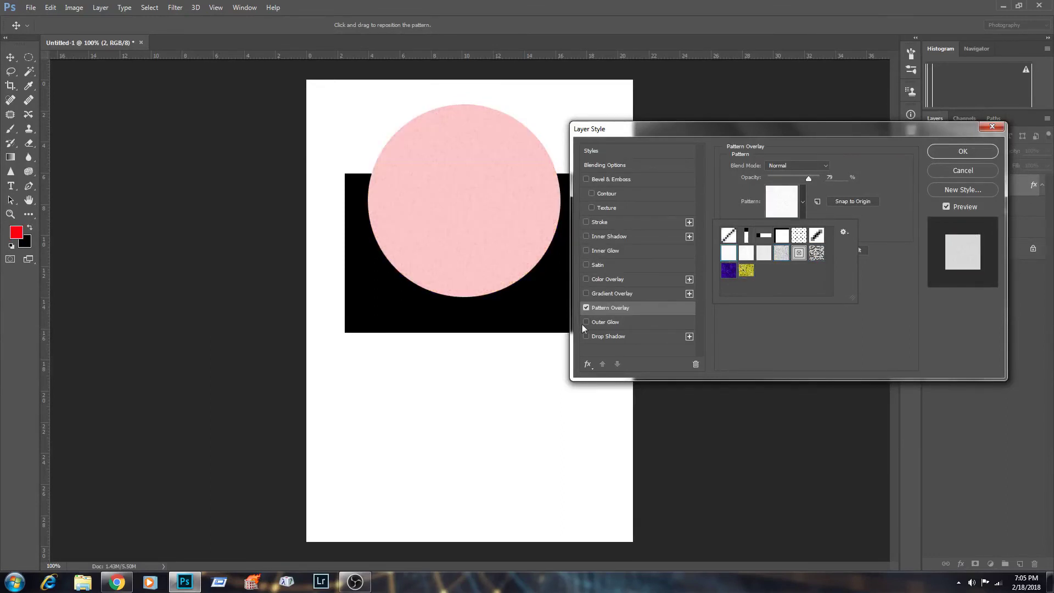
- Swap the pattern for an Outer Glow at 56% opacity, then a Drop Shadow
{"action": "left_click", "coordinate": [586, 308]}
{"action": "left_click", "coordinate": [605, 323]}
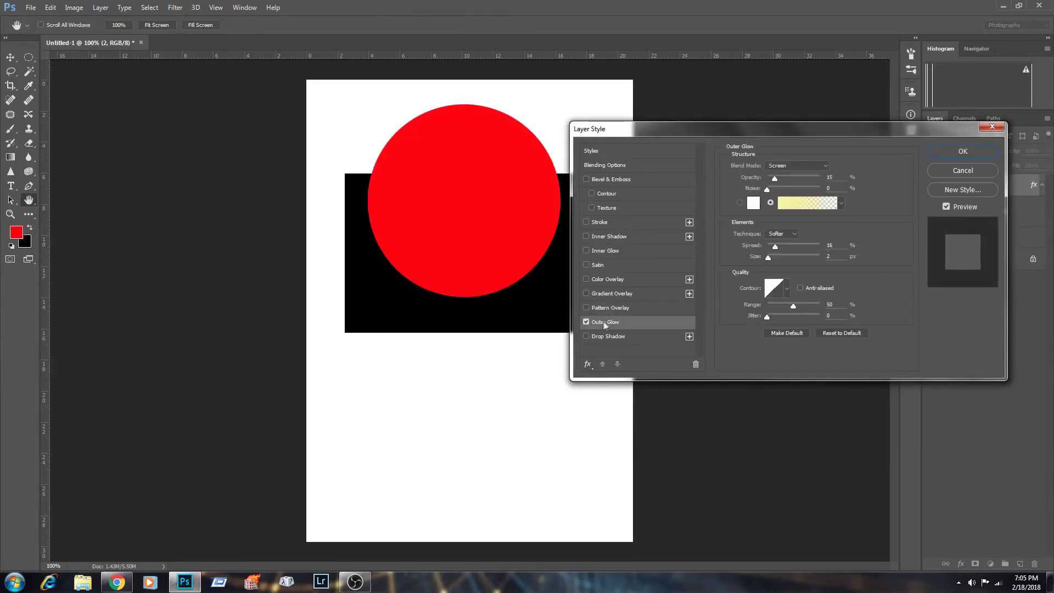
{"action": "mouse_move", "coordinate": [775, 177]}
{"action": "left_mouse_down"}
{"action": "mouse_move", "coordinate": [801, 177]}
{"action": "mouse_move", "coordinate": [786, 177]}
{"action": "left_mouse_up"}
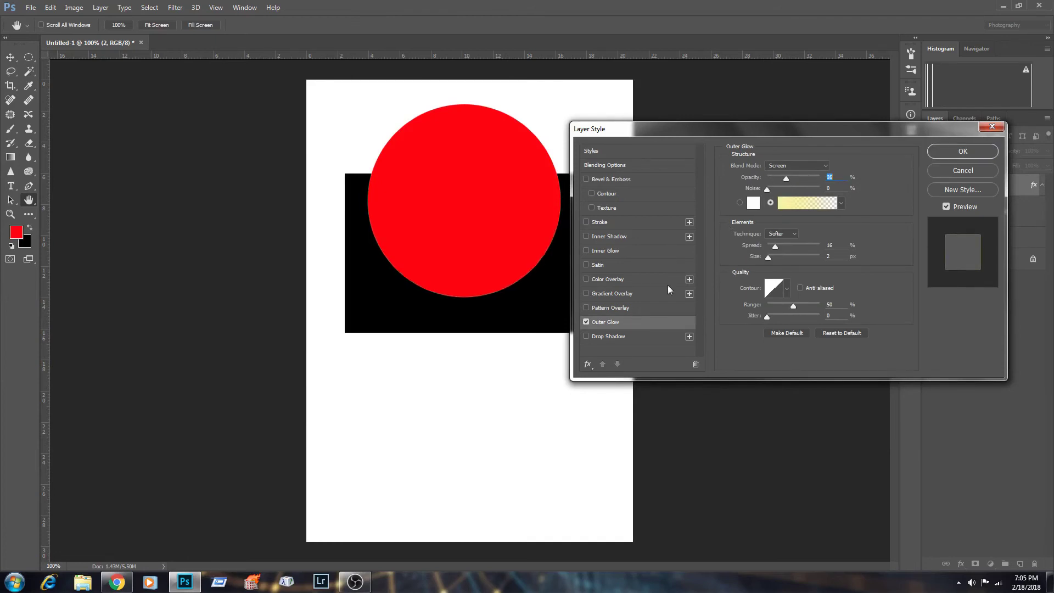
{"action": "left_click", "coordinate": [586, 322]}
{"action": "left_click", "coordinate": [586, 336]}
{"action": "left_click", "coordinate": [607, 336]}
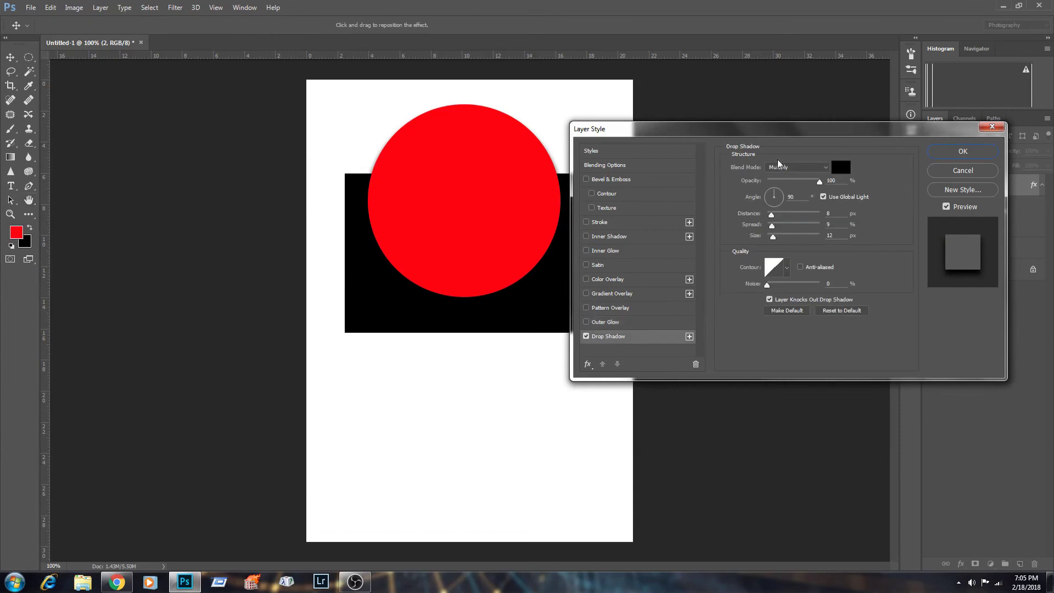
- Close the layer style settings and move the black rectangle down below the circle
{"action": "left_click", "coordinate": [962, 153]}
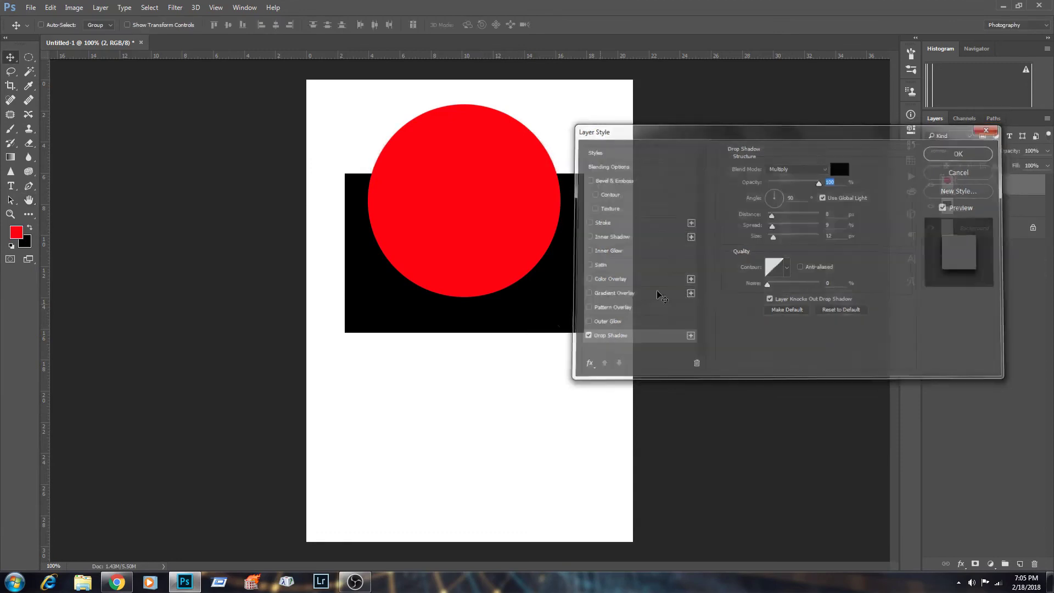
{"action": "right_click", "coordinate": [549, 309]}
{"action": "left_click", "coordinate": [566, 315]}
{"action": "left_click_drag", "start_coordinate": [566, 316], "coordinate": [566, 447]}
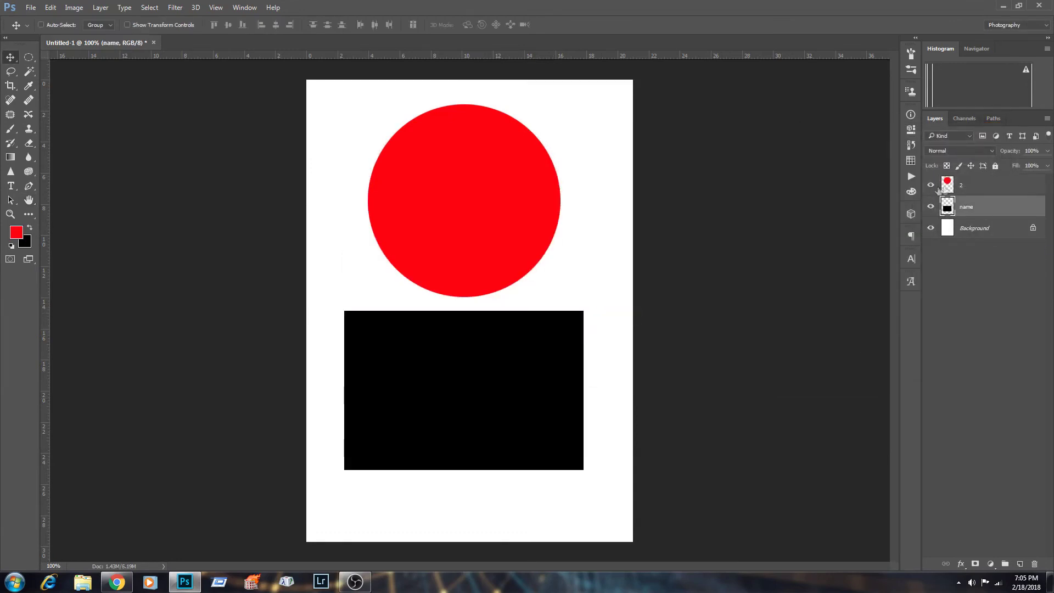
- Give the circle's layer 2 a drop shadow with about 4 px distance
{"action": "left_click", "coordinate": [989, 184]}
{"action": "double_click", "coordinate": [1014, 187]}
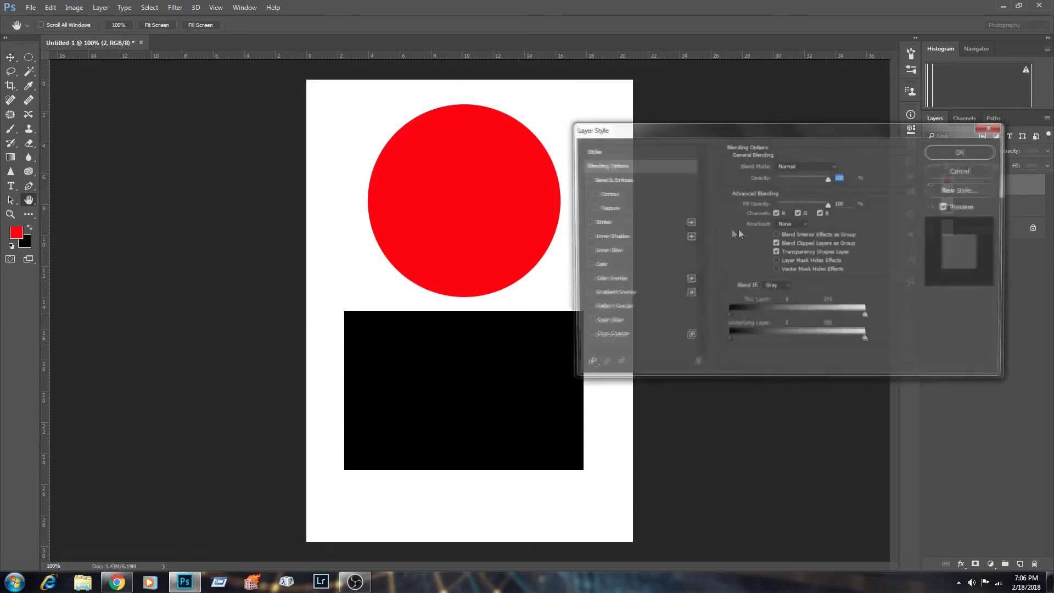
{"action": "left_click", "coordinate": [599, 336]}
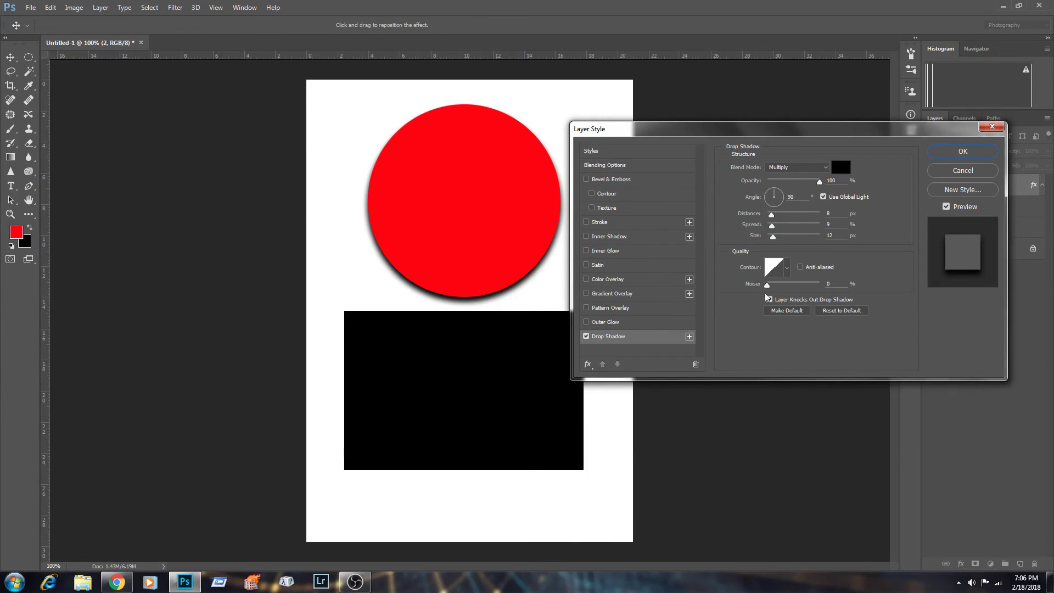
{"action": "left_click_drag", "start_coordinate": [771, 214], "coordinate": [772, 237]}
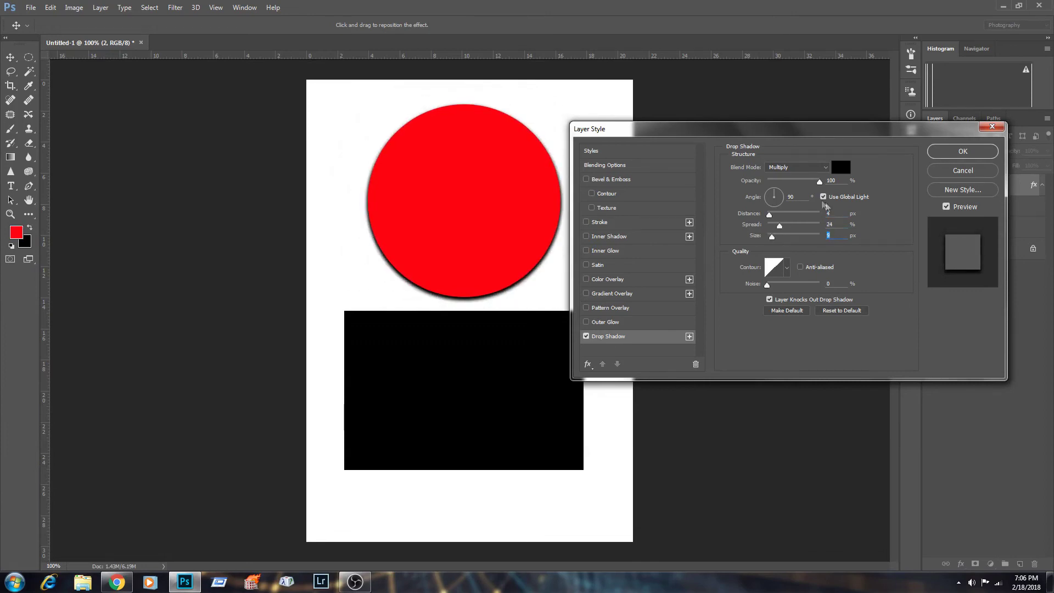
{"action": "left_click", "coordinate": [964, 152]}
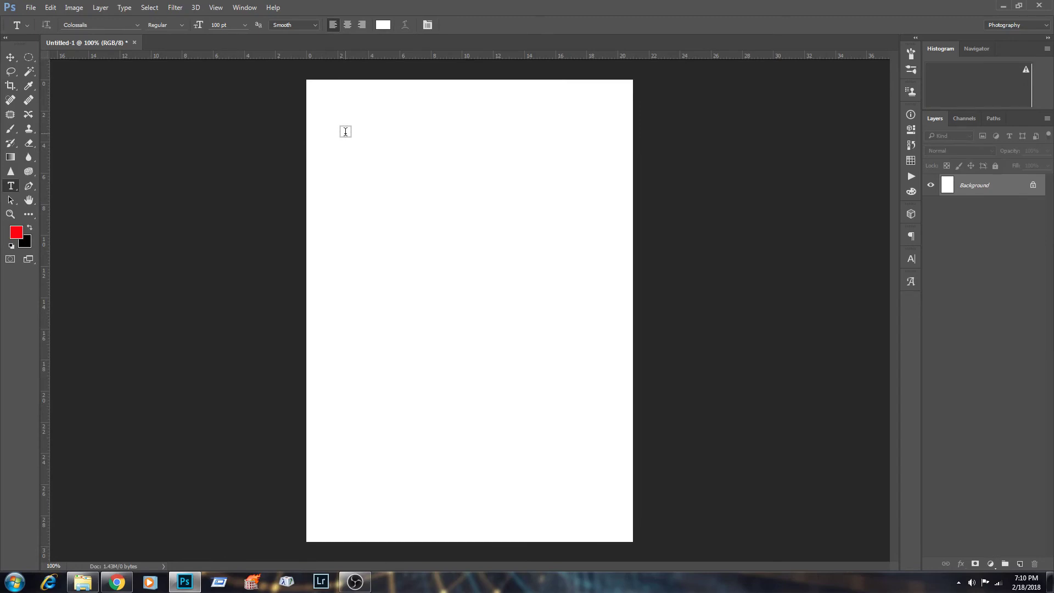
- Start a text box near the top-left, set the colour to red ff0000, and enter 'IT'S ME JK'
{"action": "left_click", "coordinate": [345, 132]}
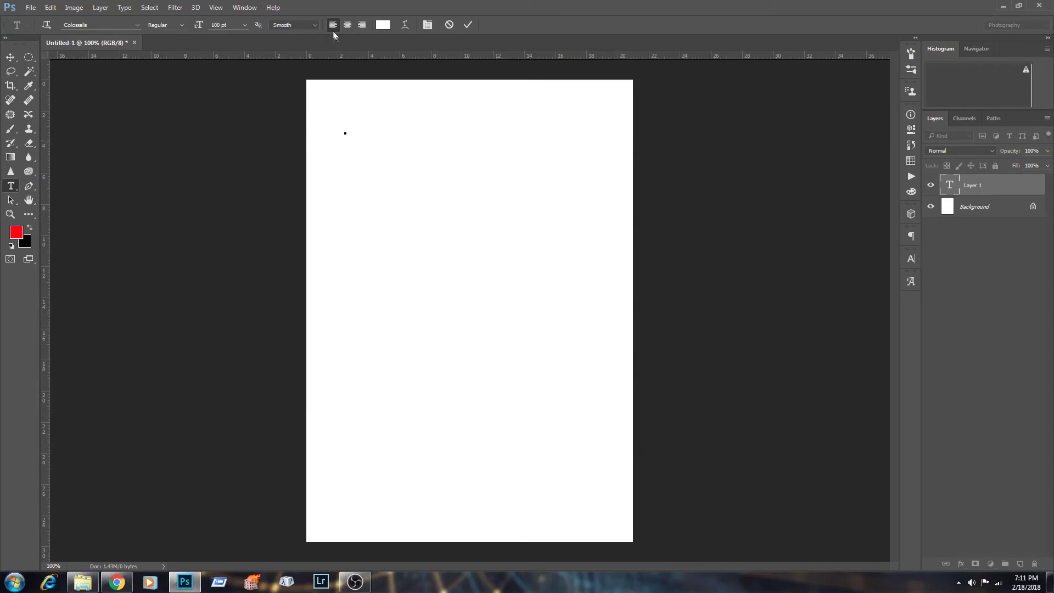
{"action": "left_click", "coordinate": [383, 26]}
{"action": "left_click_drag", "start_coordinate": [801, 155], "coordinate": [820, 109]}
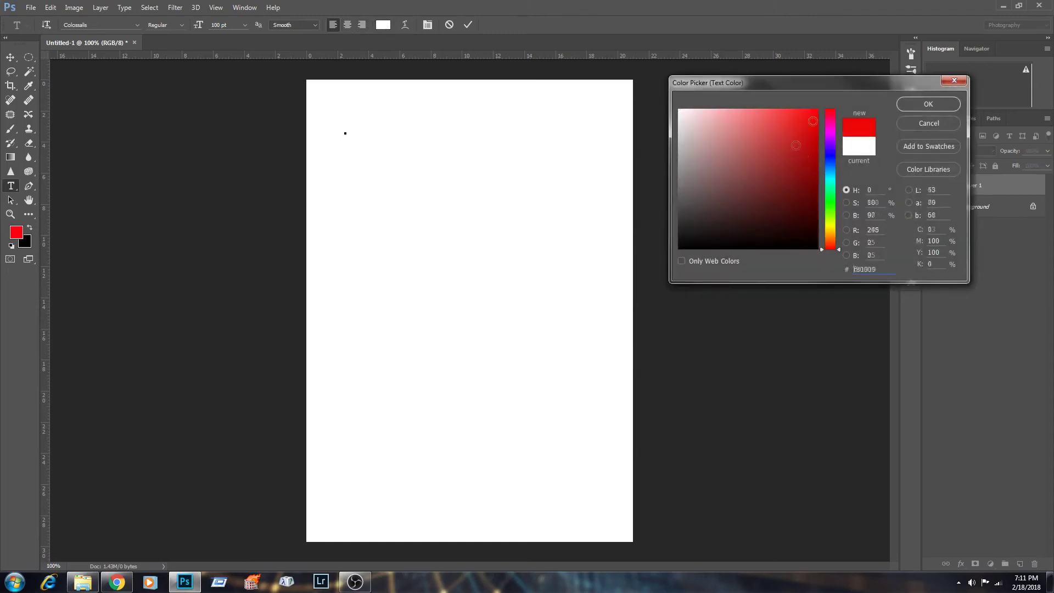
{"action": "left_click", "coordinate": [912, 104]}
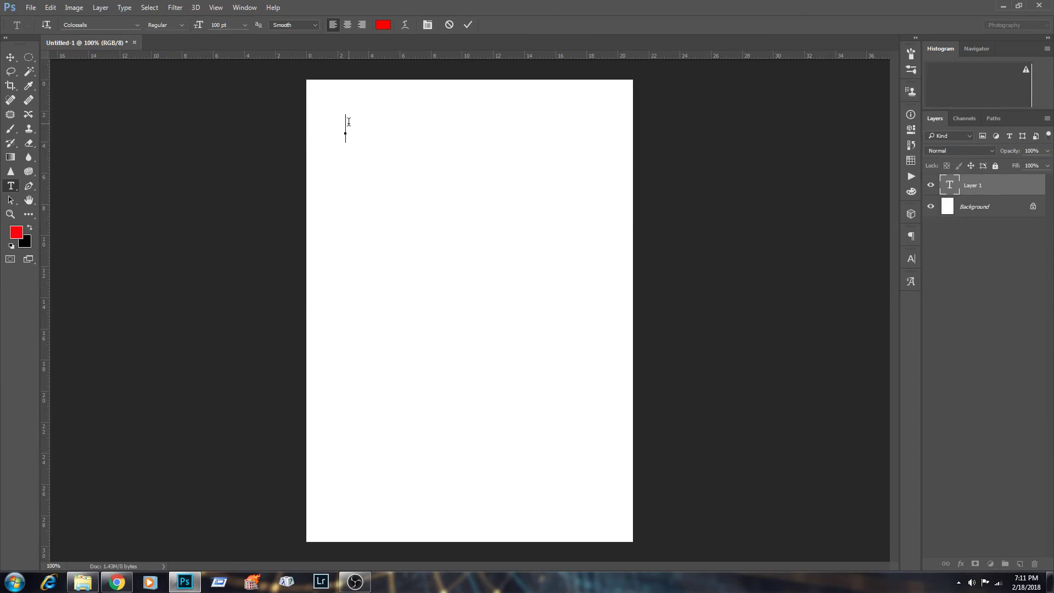
{"action": "type", "text": "I"}
{"action": "type", "text": "T"}
{"action": "type", "text": "'S"}
{"action": "type", "text": " ME"}
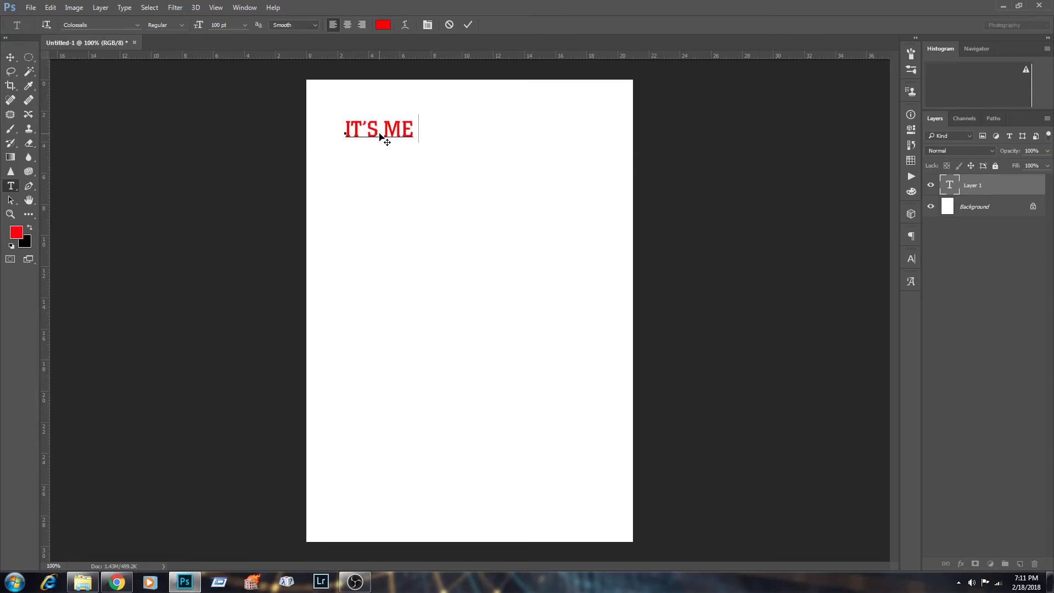
{"action": "type", "text": " JK"}
- Commit the text and try font sizes of 100 pt and 150 pt
{"action": "left_click", "coordinate": [469, 23]}
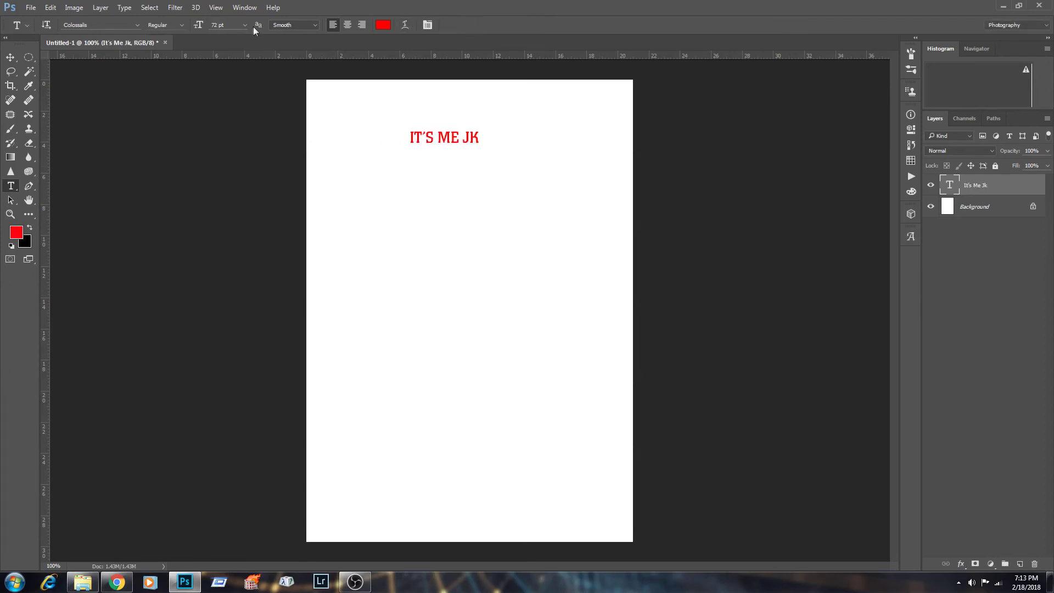
{"action": "left_click", "coordinate": [245, 26]}
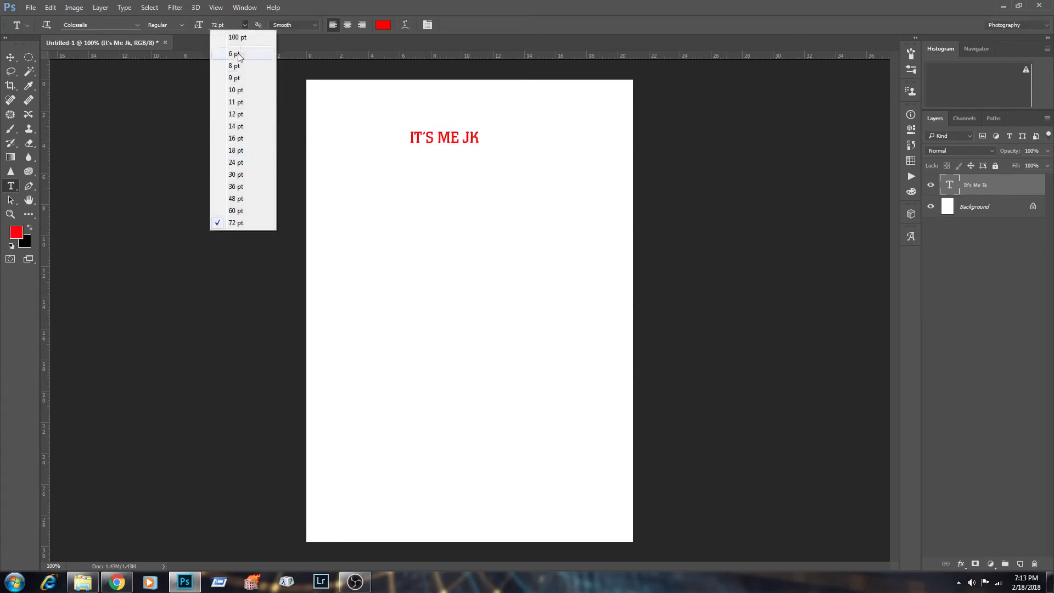
{"action": "left_click", "coordinate": [225, 38]}
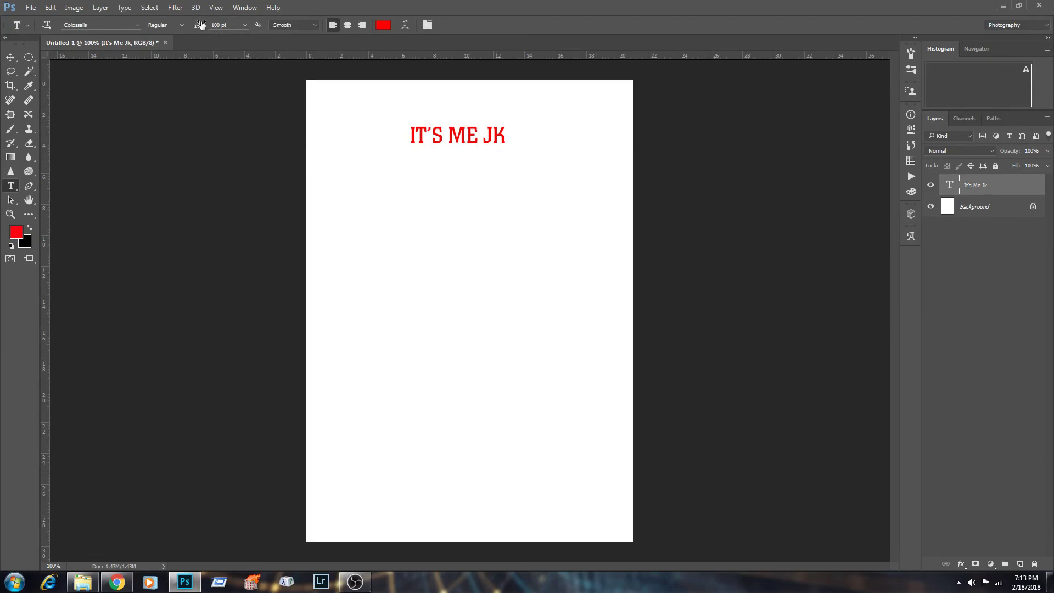
{"action": "left_click", "coordinate": [228, 25]}
{"action": "type", "text": "150"}
{"action": "key", "text": "Return"}
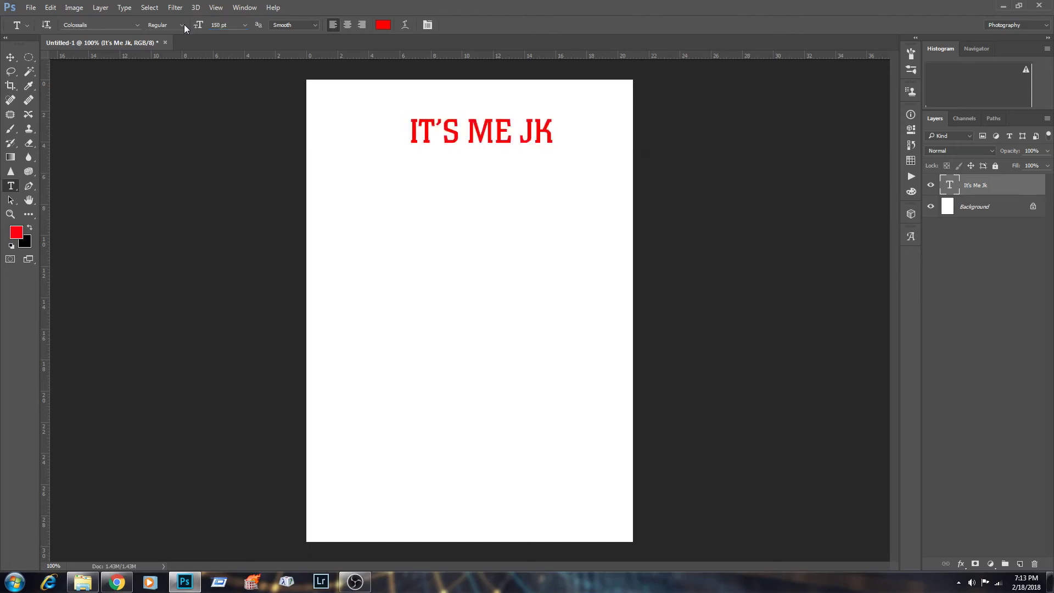
- Try 6 pt and 72 pt, then scrub the font size up to about 117 pt
{"action": "left_click", "coordinate": [245, 25]}
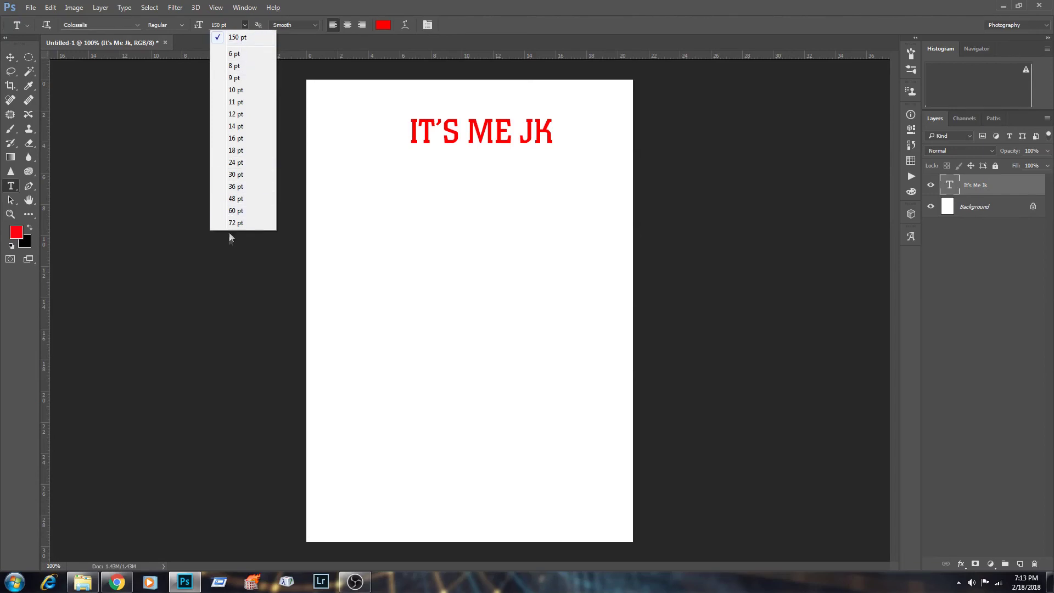
{"action": "left_click", "coordinate": [236, 54]}
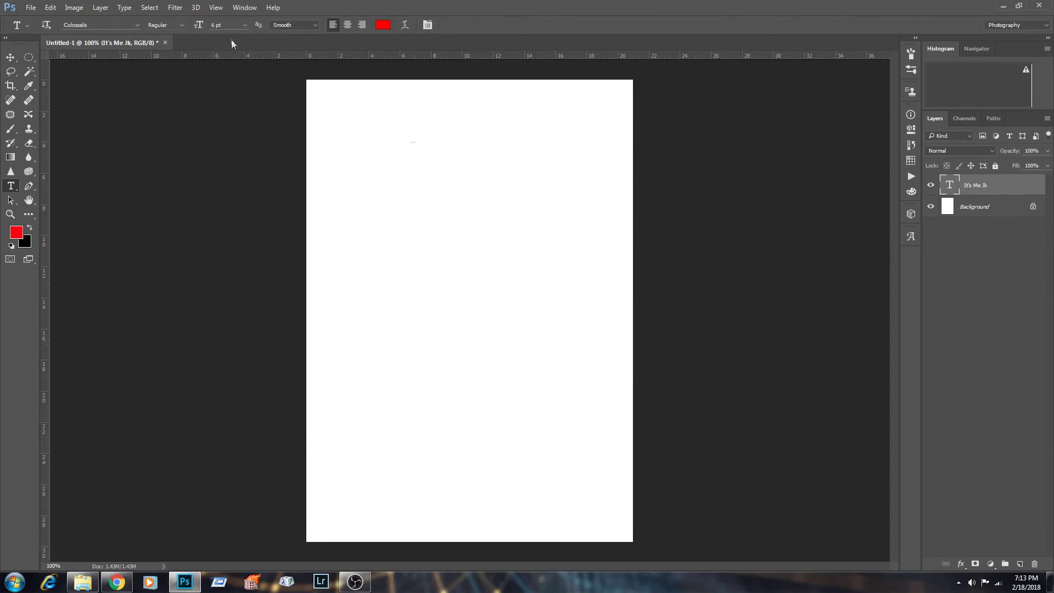
{"action": "left_click", "coordinate": [245, 24]}
{"action": "left_click", "coordinate": [242, 222]}
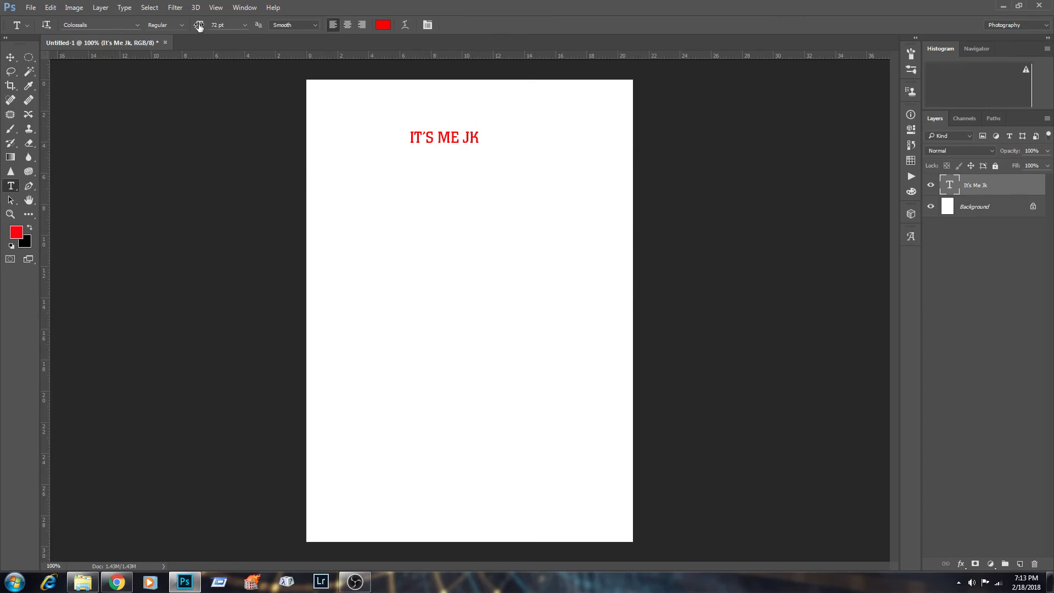
{"action": "mouse_move", "coordinate": [199, 27]}
{"action": "left_mouse_down"}
{"action": "mouse_move", "coordinate": [228, 28]}
{"action": "mouse_move", "coordinate": [183, 27]}
{"action": "mouse_move", "coordinate": [227, 30]}
{"action": "mouse_move", "coordinate": [199, 31]}
{"action": "mouse_move", "coordinate": [209, 31]}
{"action": "left_mouse_up"}
{"action": "left_click", "coordinate": [10, 57]}
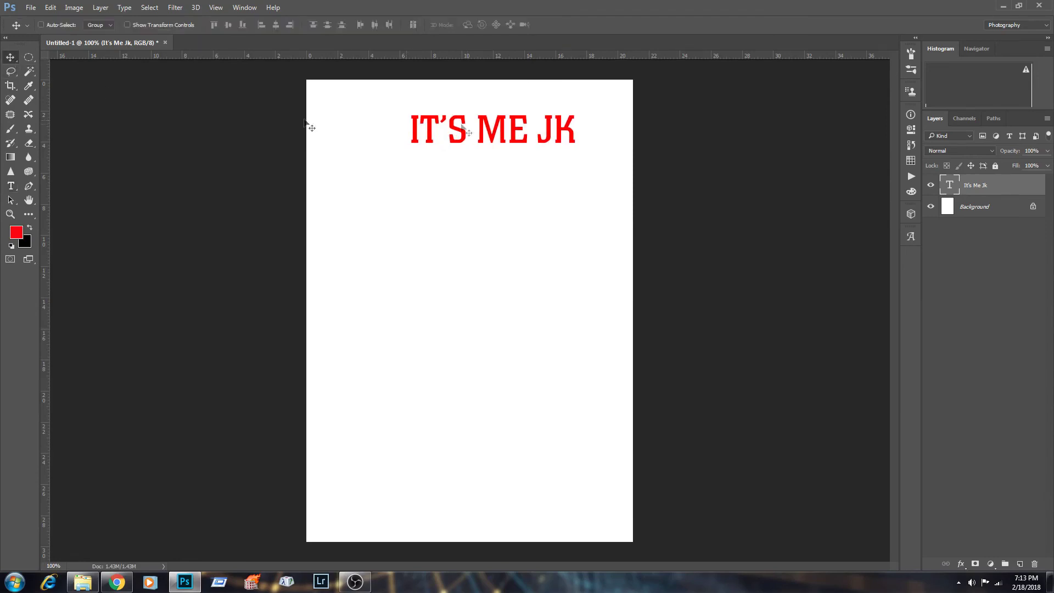
- Move the heading lower and slightly left, and enable Bevel & Emboss in Blending Options
{"action": "left_click_drag", "start_coordinate": [476, 127], "coordinate": [449, 188]}
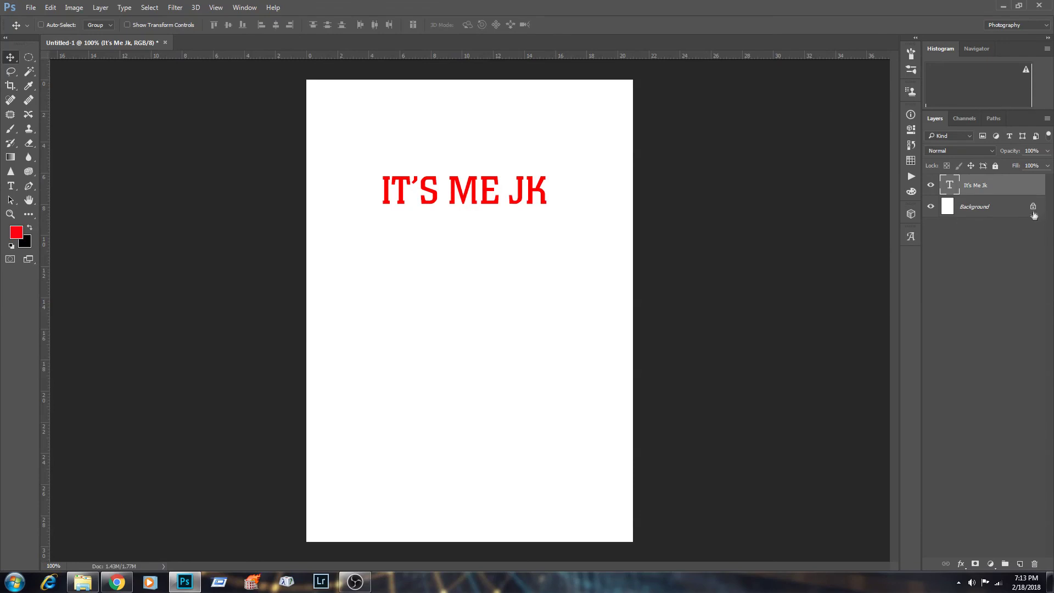
{"action": "right_click", "coordinate": [1001, 186]}
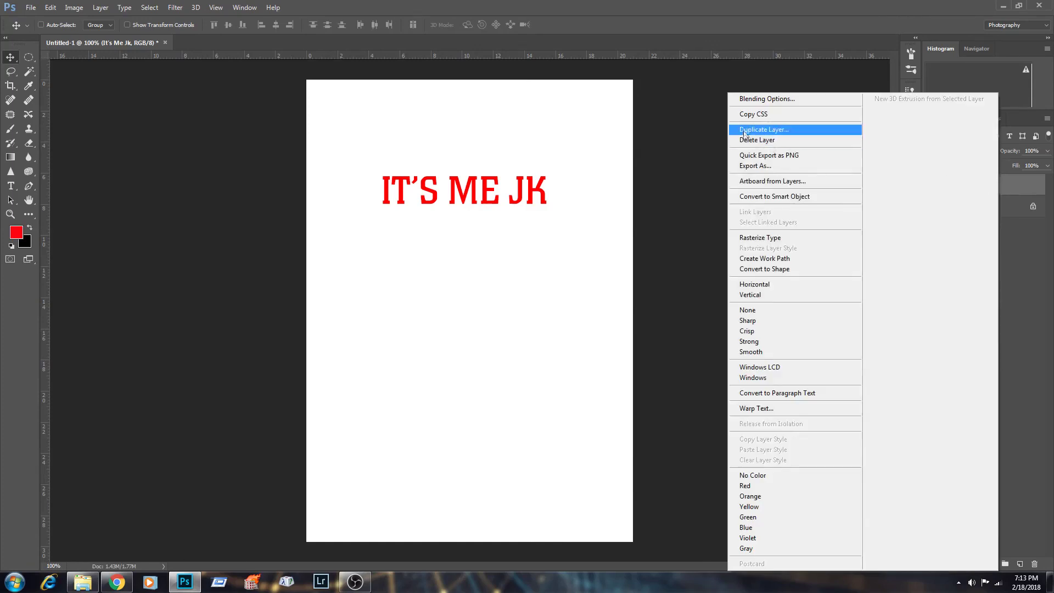
{"action": "left_click", "coordinate": [762, 99]}
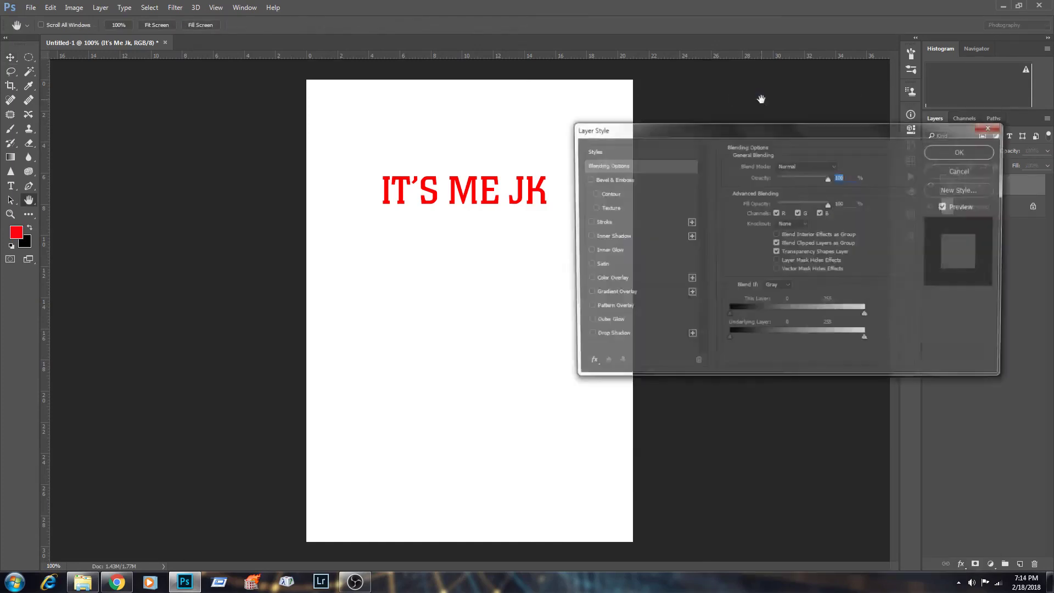
{"action": "left_click", "coordinate": [586, 179]}
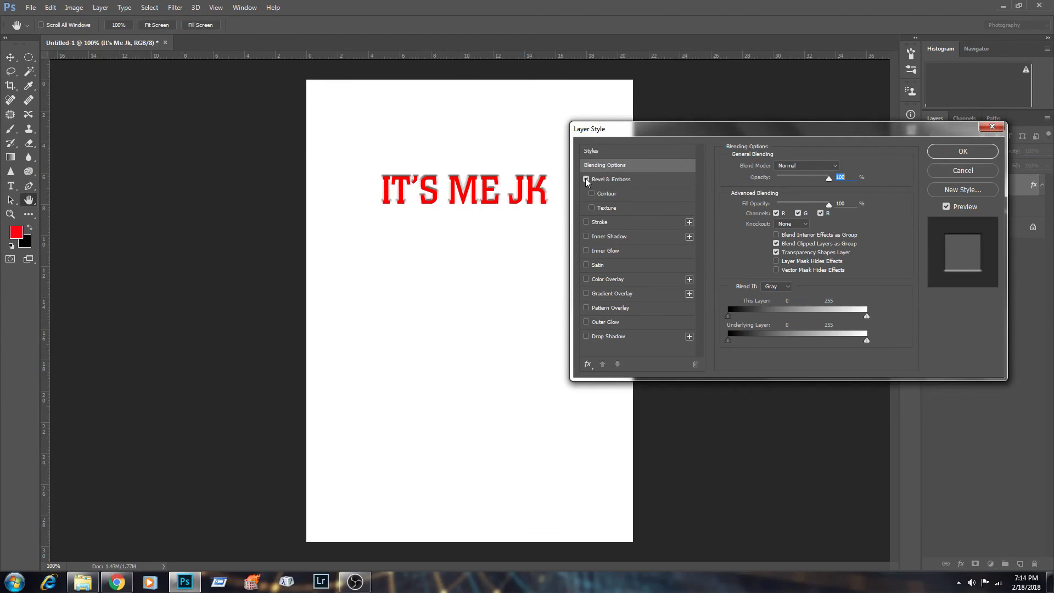
{"action": "left_click", "coordinate": [614, 186]}
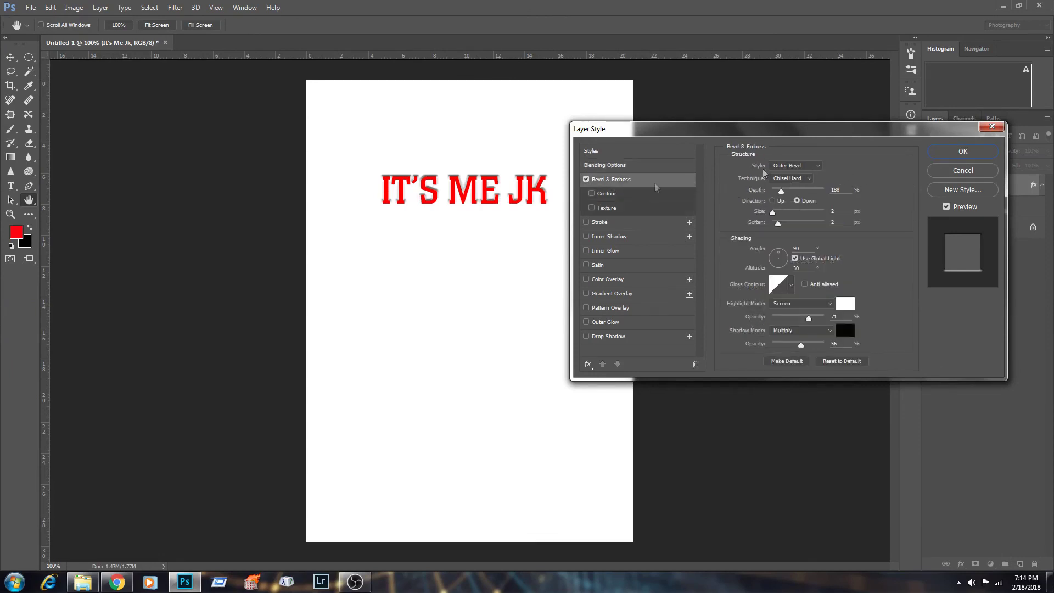
- Make the bevel an Inner Bevel with depth raised to about 303 and direction Up
{"action": "left_click", "coordinate": [814, 166]}
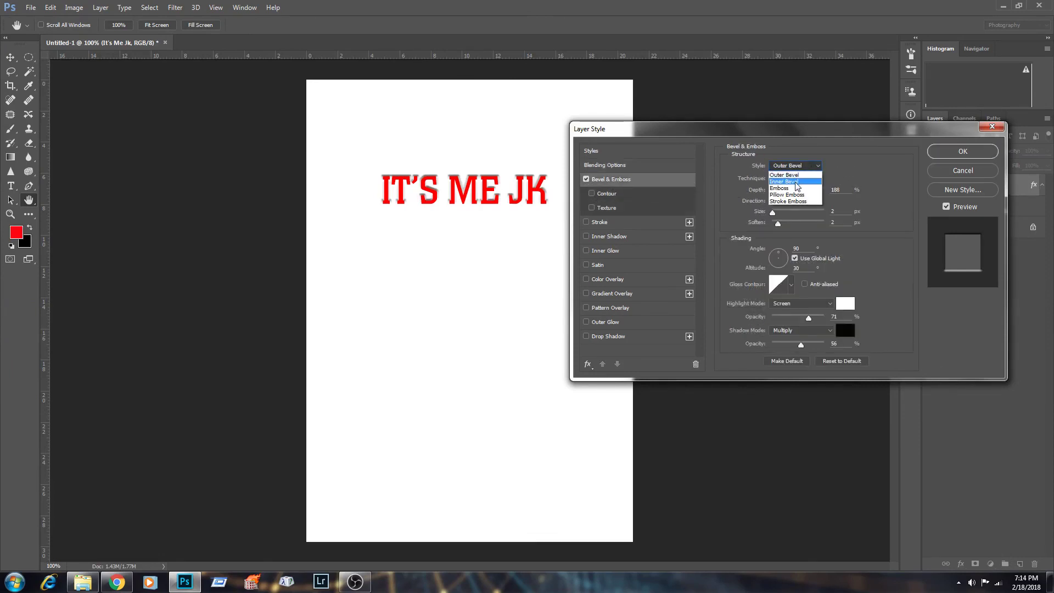
{"action": "left_click", "coordinate": [798, 182]}
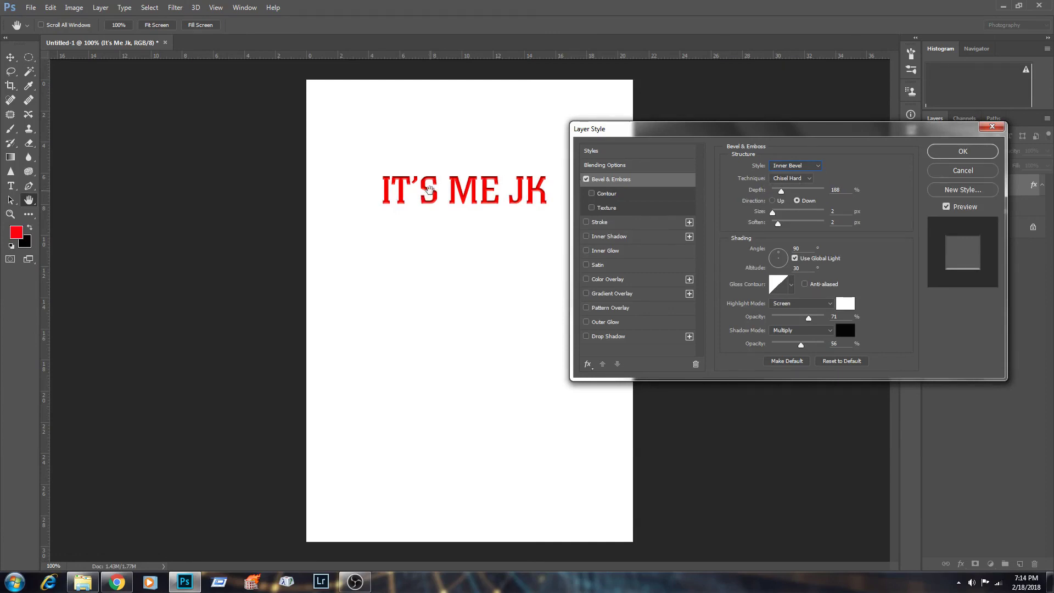
{"action": "mouse_move", "coordinate": [781, 191]}
{"action": "left_mouse_down"}
{"action": "mouse_move", "coordinate": [779, 225]}
{"action": "mouse_move", "coordinate": [785, 192]}
{"action": "left_mouse_up"}
{"action": "left_click", "coordinate": [784, 224]}
{"action": "left_click", "coordinate": [774, 201]}
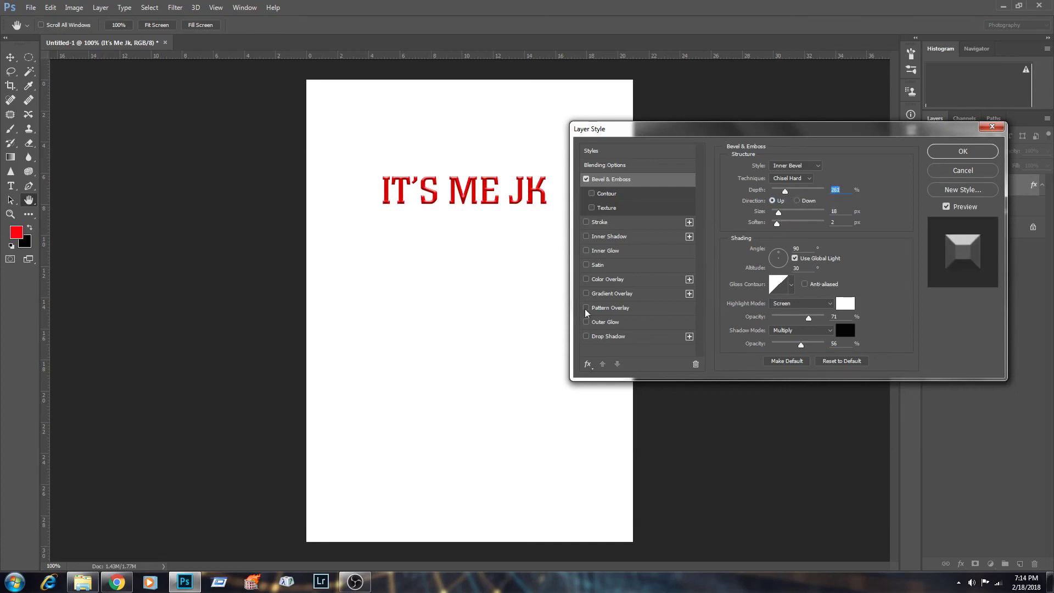
- Outline the text with a bright yellow (ffcc00) stroke thinned to 2 px
{"action": "left_click", "coordinate": [587, 222]}
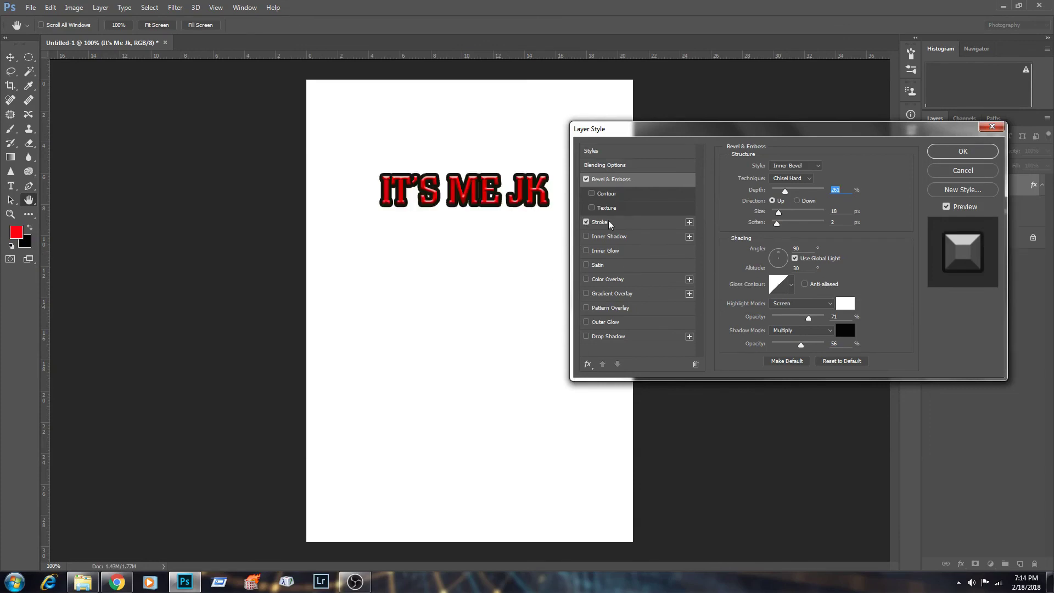
{"action": "left_click", "coordinate": [599, 221]}
{"action": "left_click_drag", "start_coordinate": [770, 166], "coordinate": [769, 165]}
{"action": "left_click", "coordinate": [753, 245]}
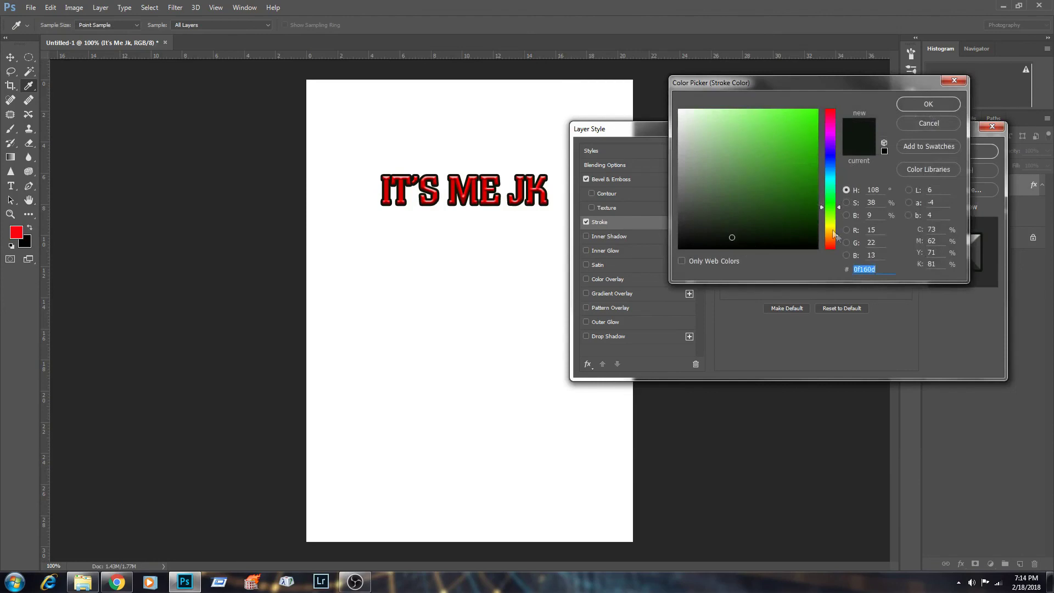
{"action": "left_click", "coordinate": [831, 231]}
{"action": "left_click_drag", "start_coordinate": [800, 127], "coordinate": [818, 110]}
{"action": "left_click", "coordinate": [824, 231]}
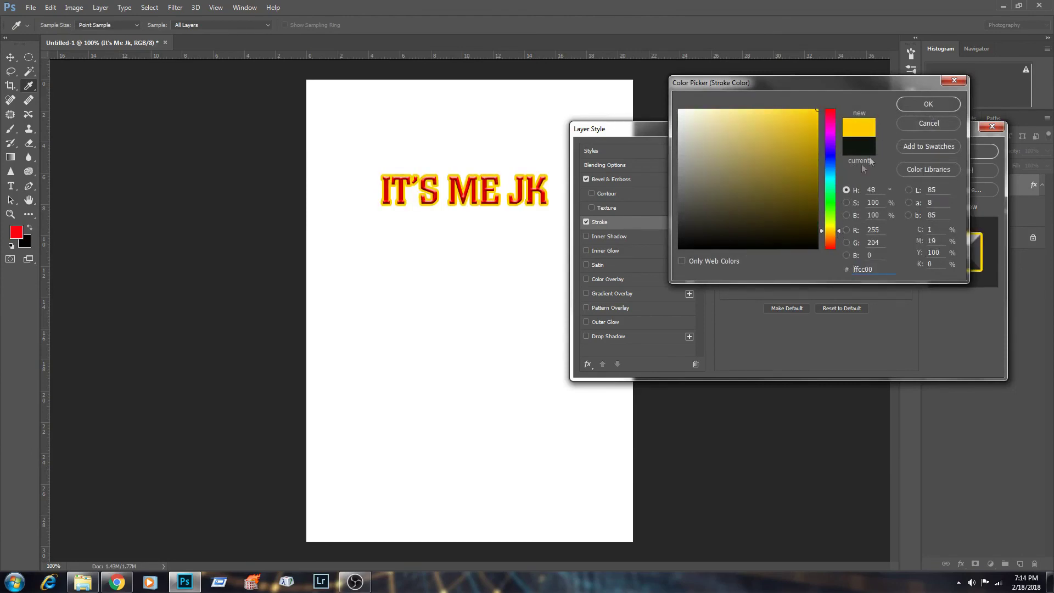
{"action": "left_click", "coordinate": [904, 107]}
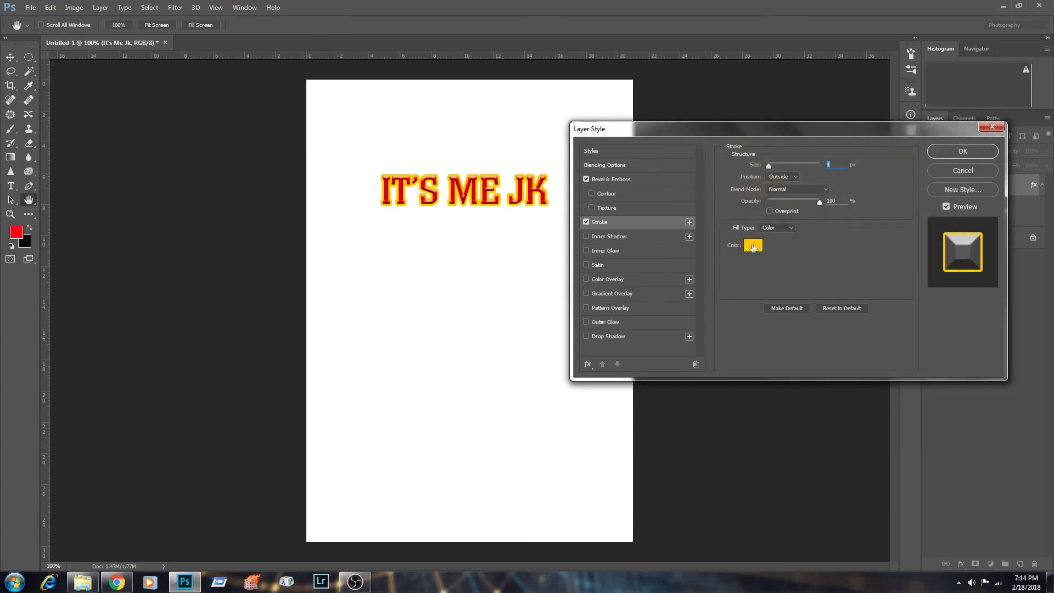
{"action": "left_click_drag", "start_coordinate": [770, 163], "coordinate": [769, 166]}
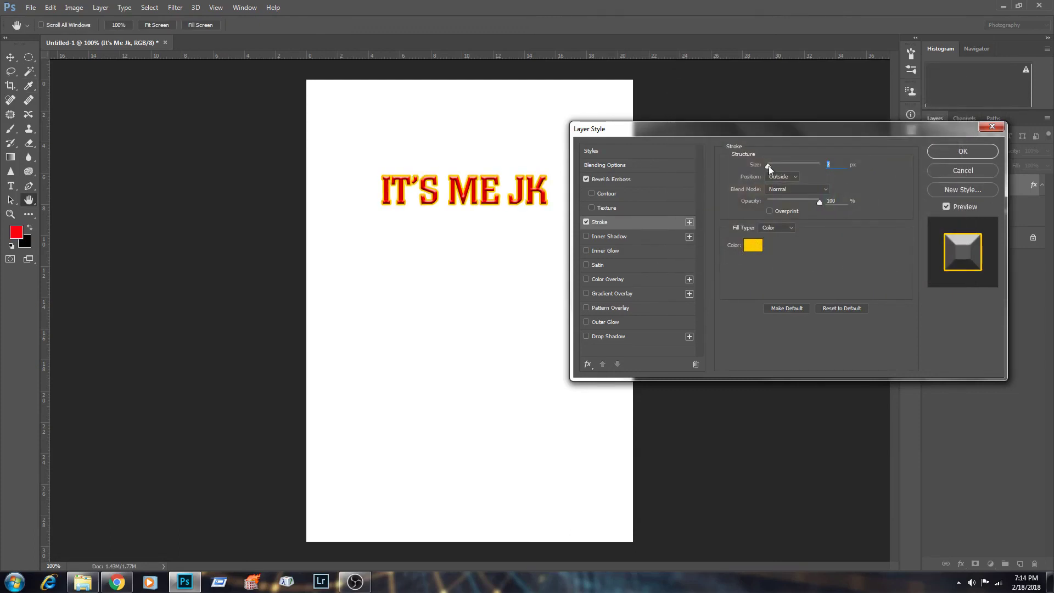
{"action": "left_click", "coordinate": [586, 336]}
- Tune the text's drop shadow to 60% opacity, 6 px distance, 16% spread, 8 px size, and apply
{"action": "left_click", "coordinate": [606, 340]}
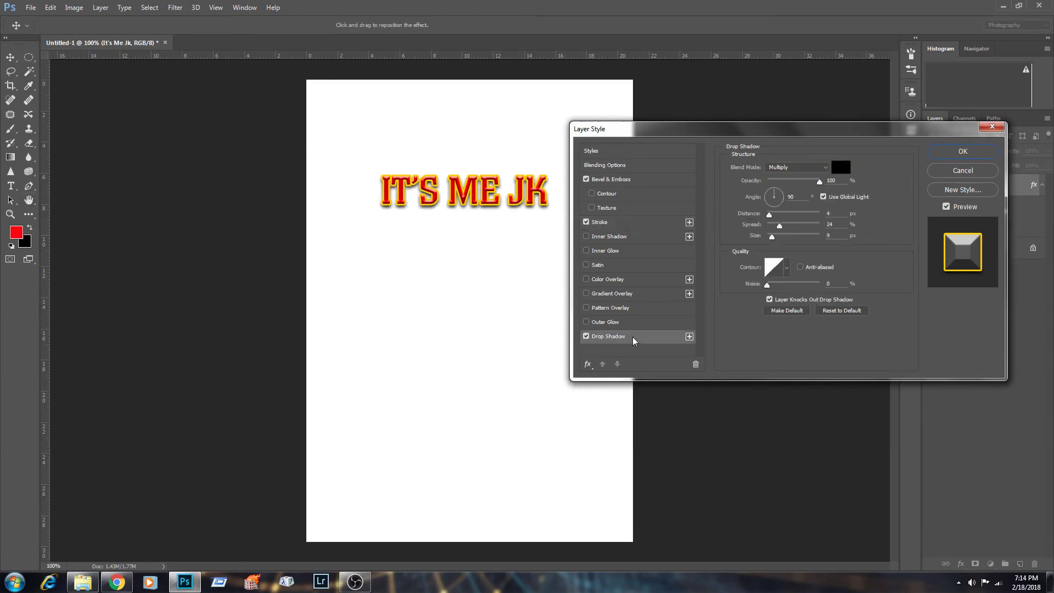
{"action": "left_click_drag", "start_coordinate": [820, 181], "coordinate": [772, 237]}
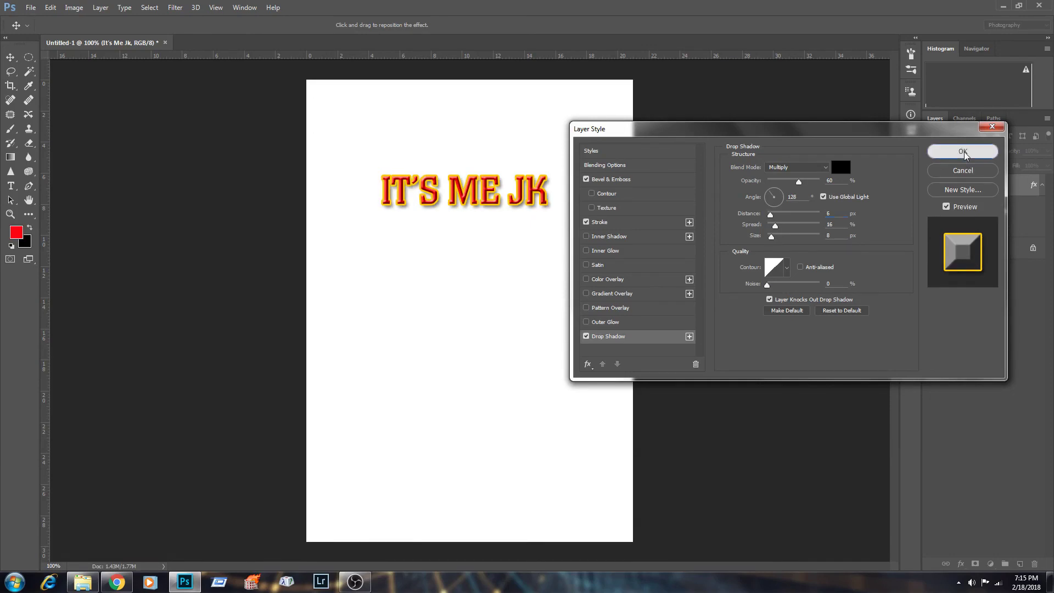
{"action": "left_click", "coordinate": [965, 152]}
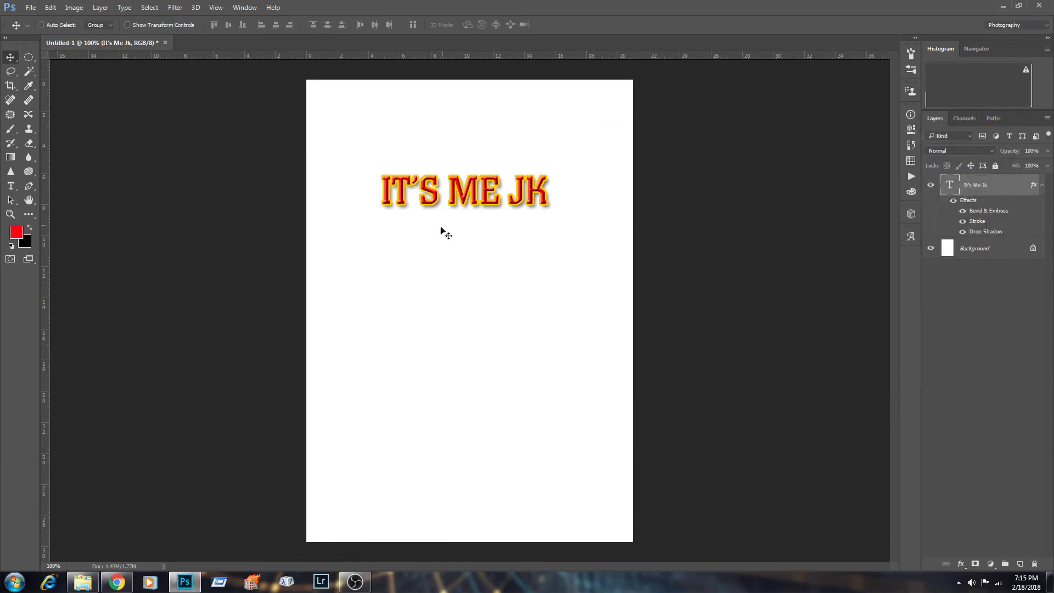